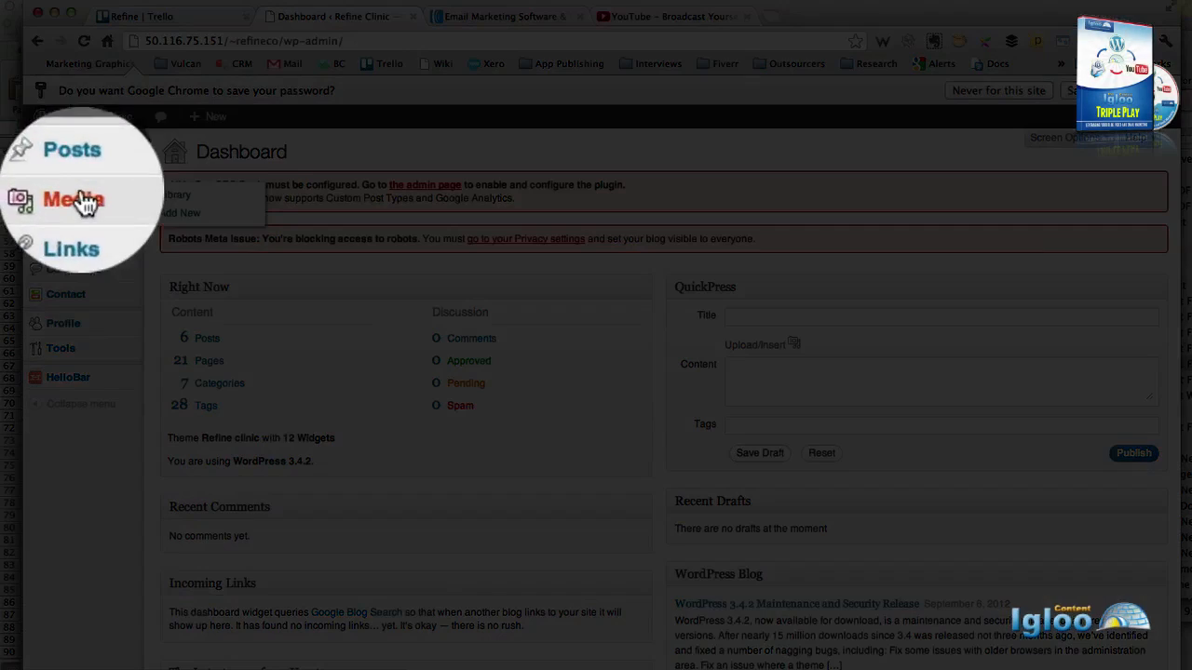
Start a new blank post from Posts > Add New on the Refine Clinic site.
mouse_move(60, 171)
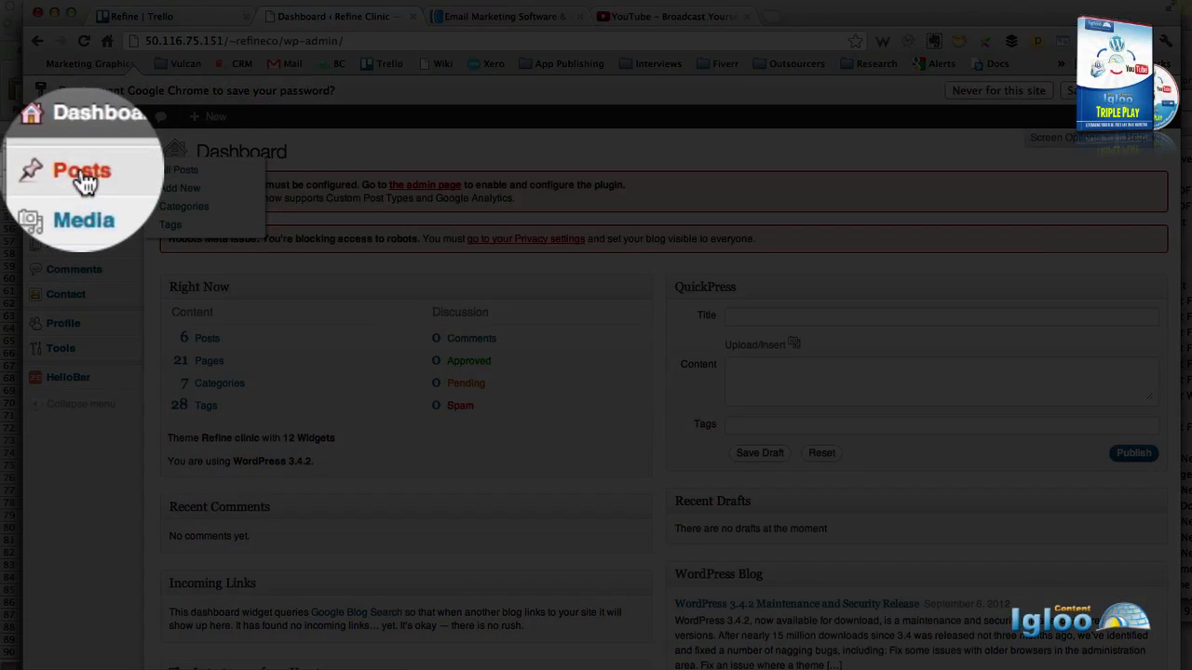
click(177, 189)
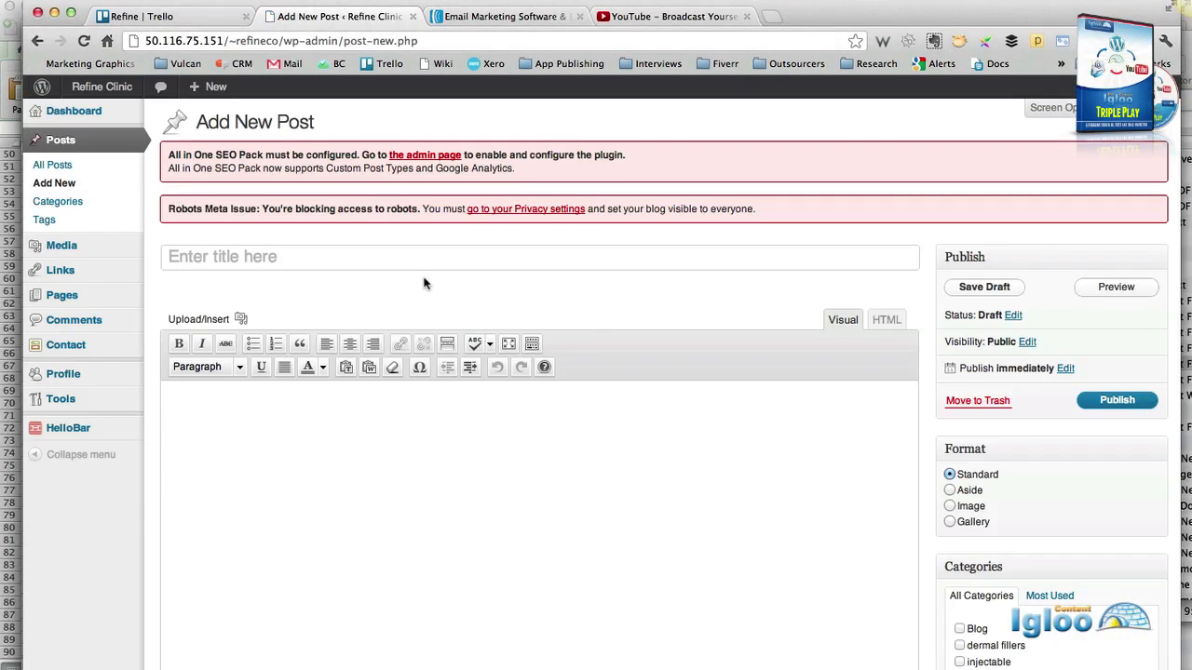
Copy the cosmetic tattoo script from TextEdit and paste it into the post body as plain text.
scroll(424, 279, down, 2)
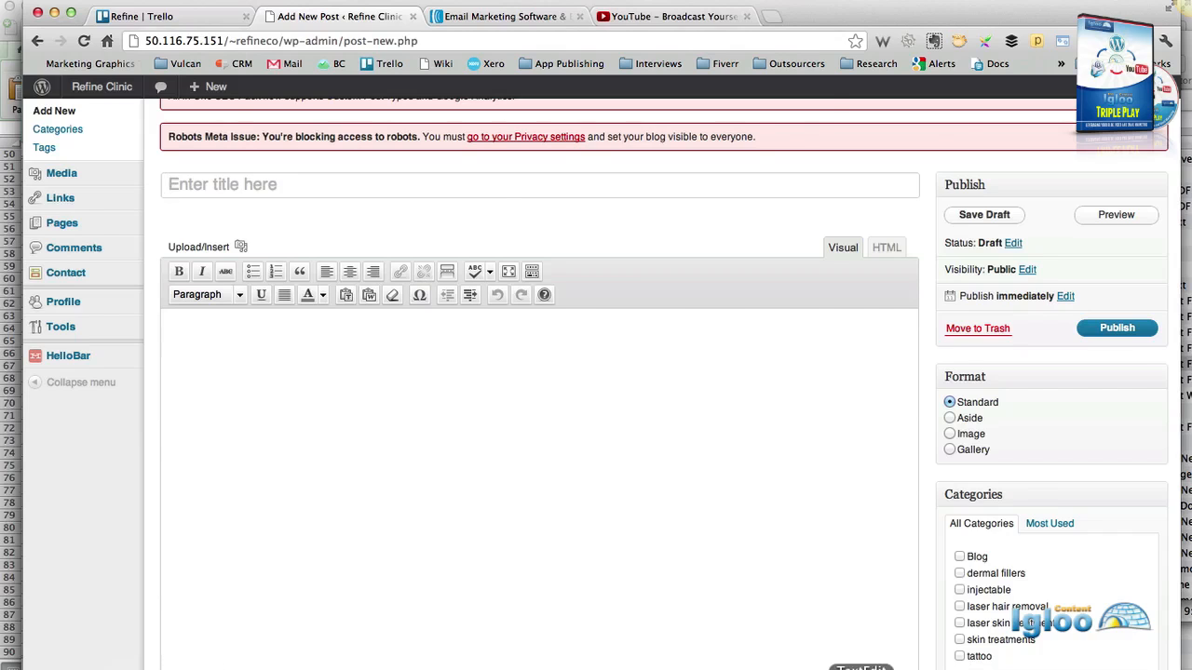
click(838, 665)
drag(667, 479, 502, 191)
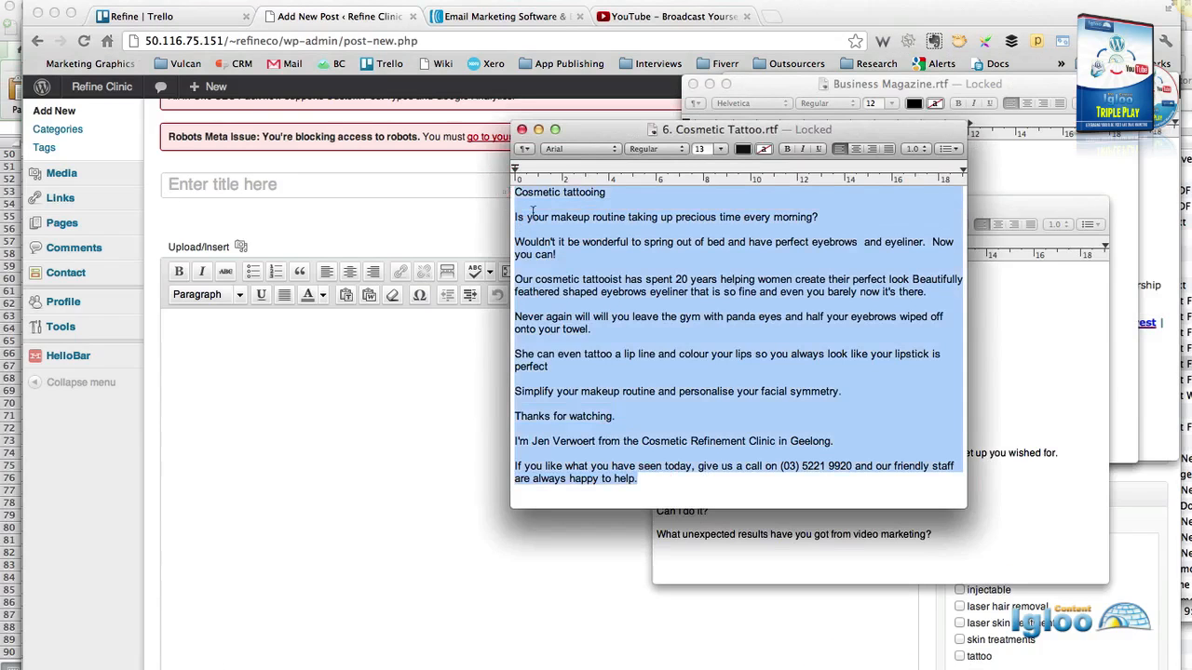
click(191, 330)
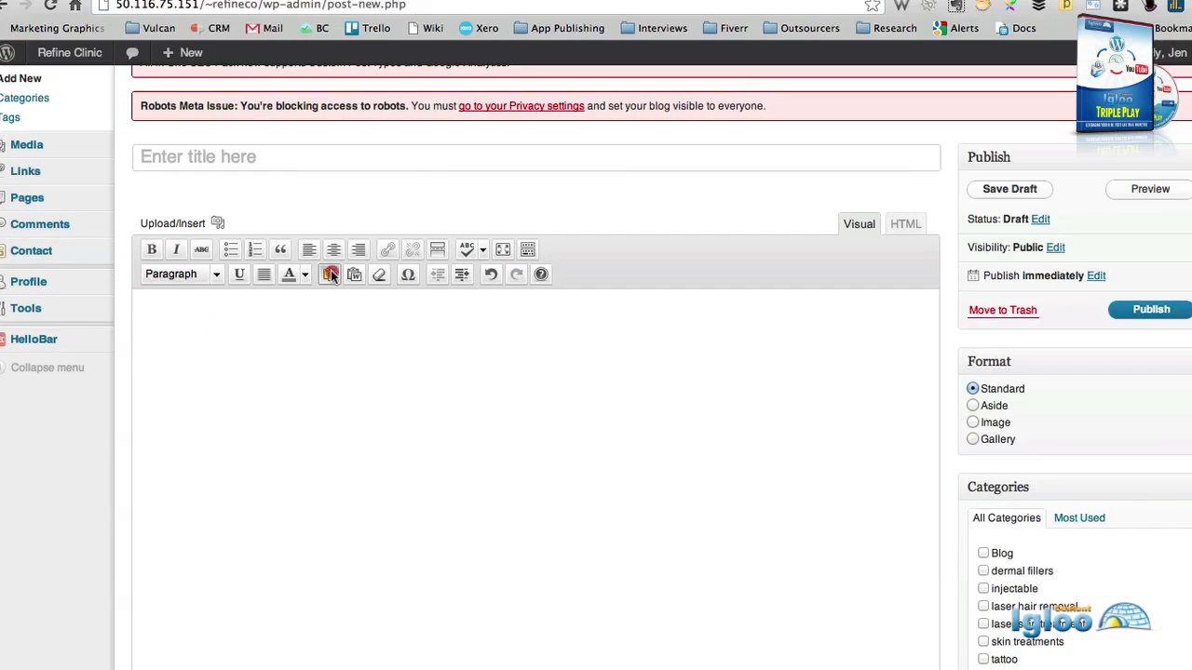
click(330, 275)
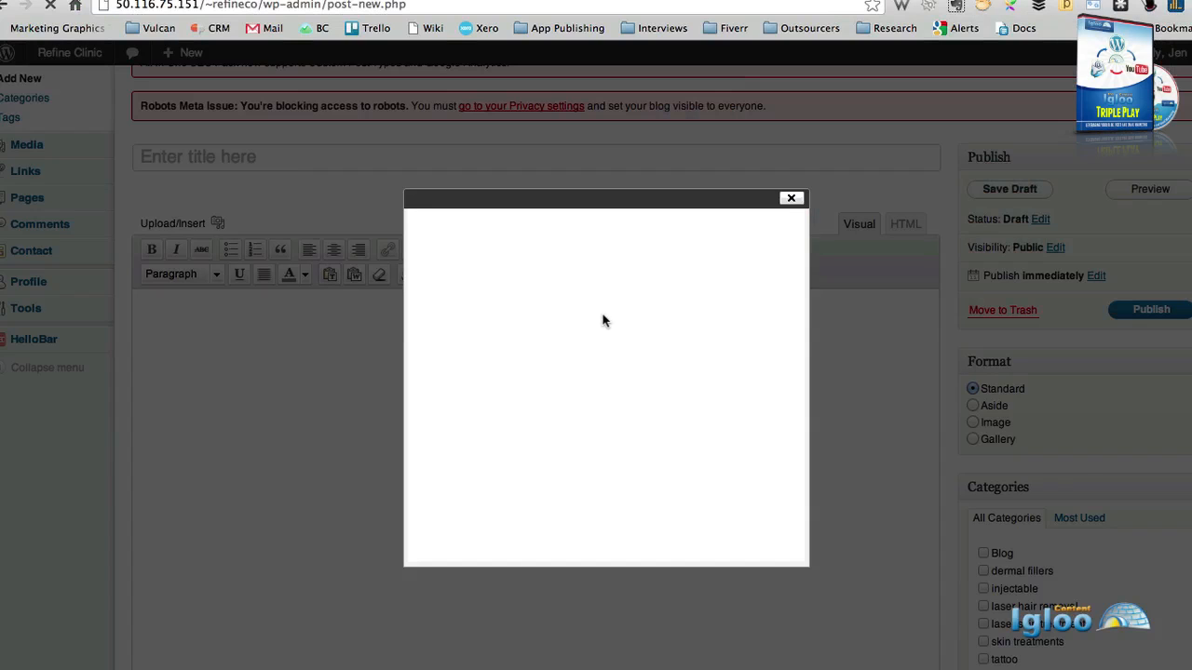
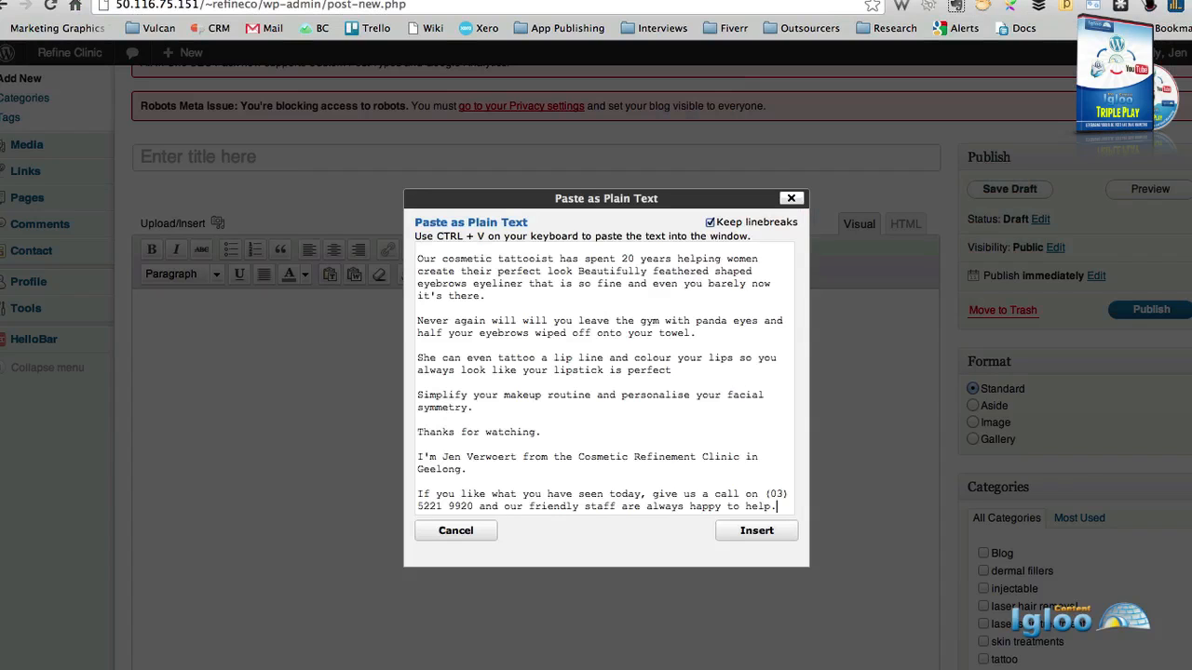
click(756, 531)
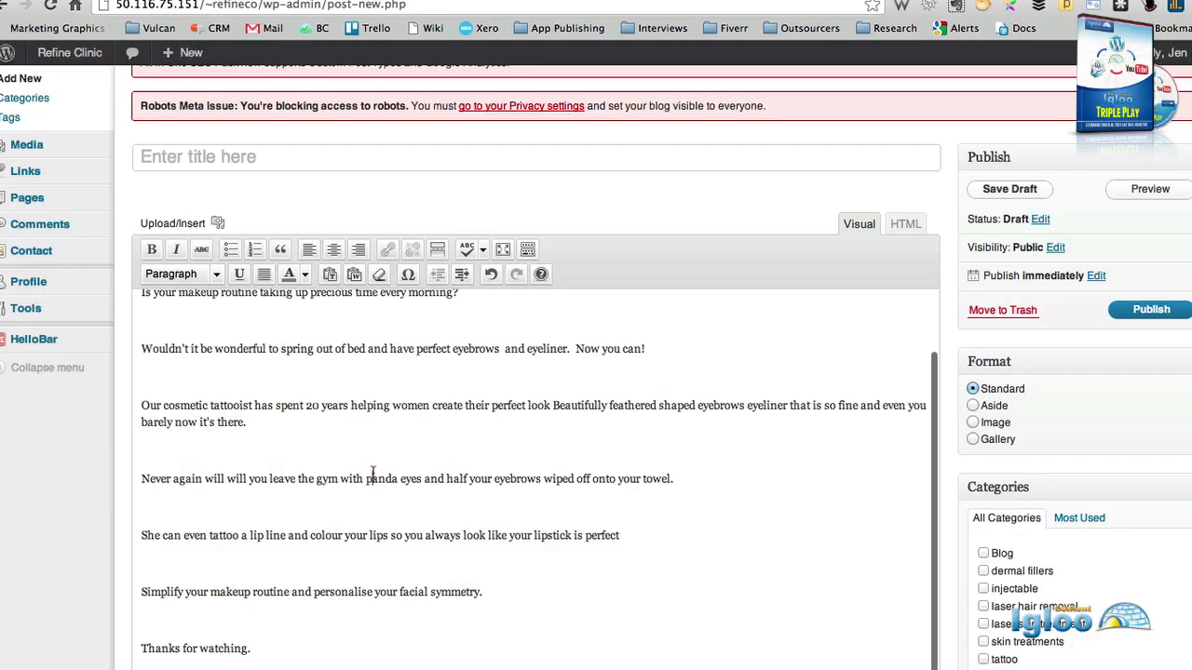
Delete the opening 'Cosmetic tattooing' line and its blank line from the post body.
scroll(372, 468, up, 5)
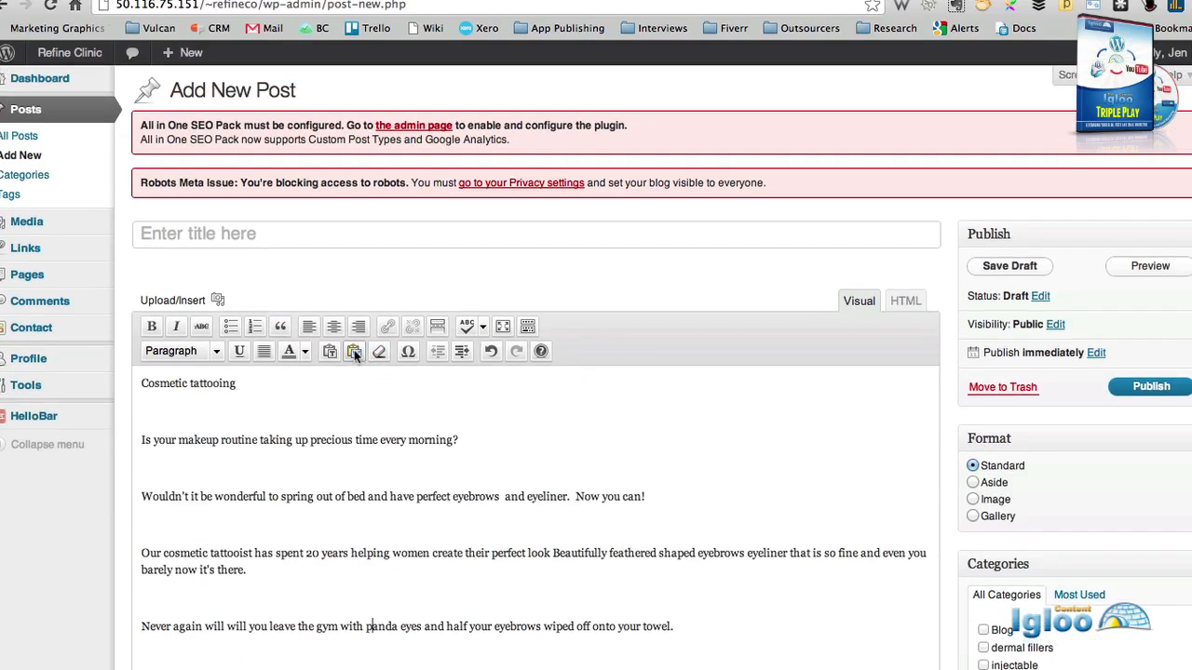
drag(170, 415, 120, 371)
key(BackSpace)
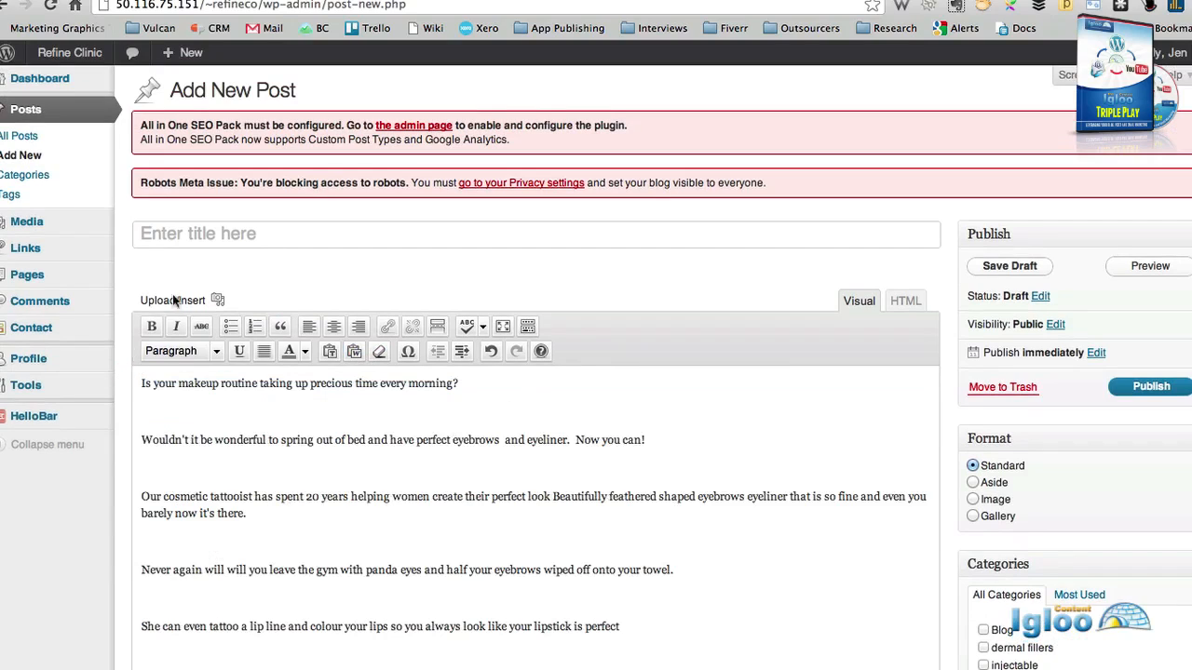
click(225, 242)
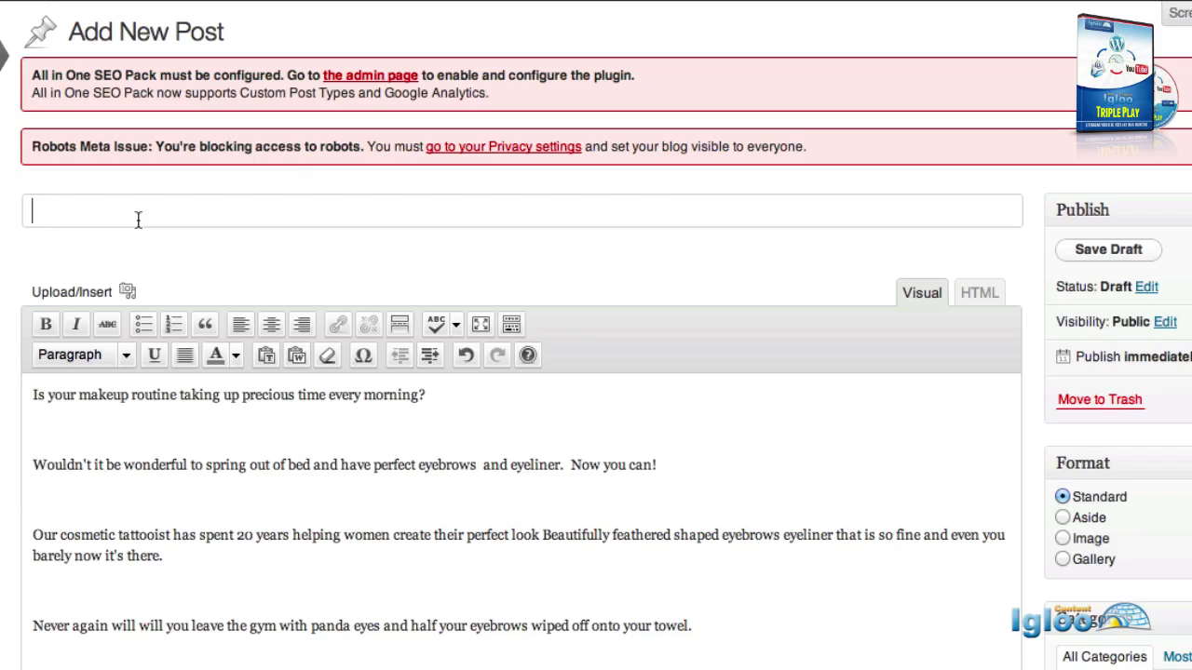
Enter the post title 'Can cosmetic tattooes save you time in the morning?', fixing a typo.
text(Can cosmet)
key(BackSpace)
key(BackSpace)
text(smetic )
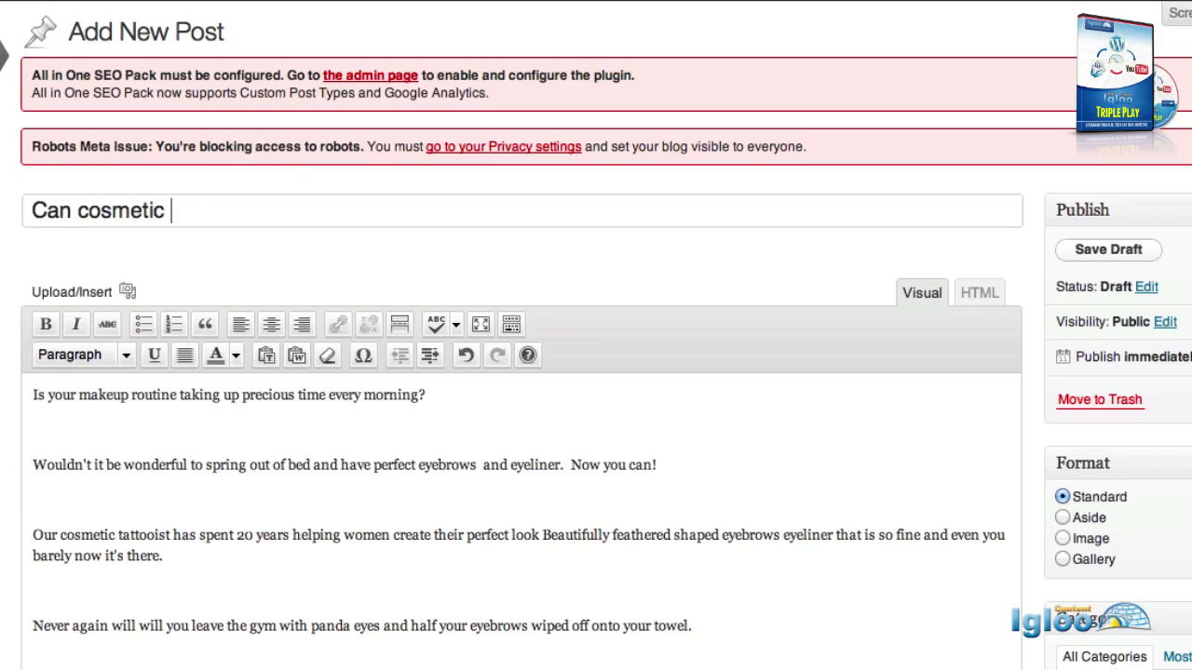
text(tattooes )
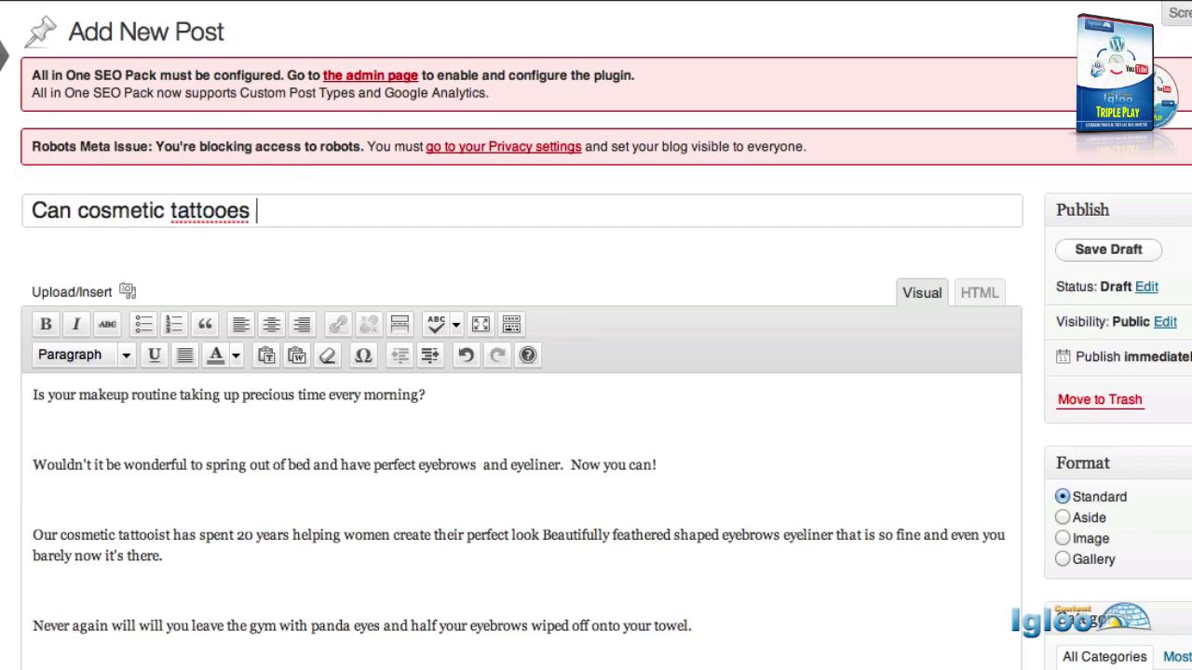
text(save you time in the morning?)
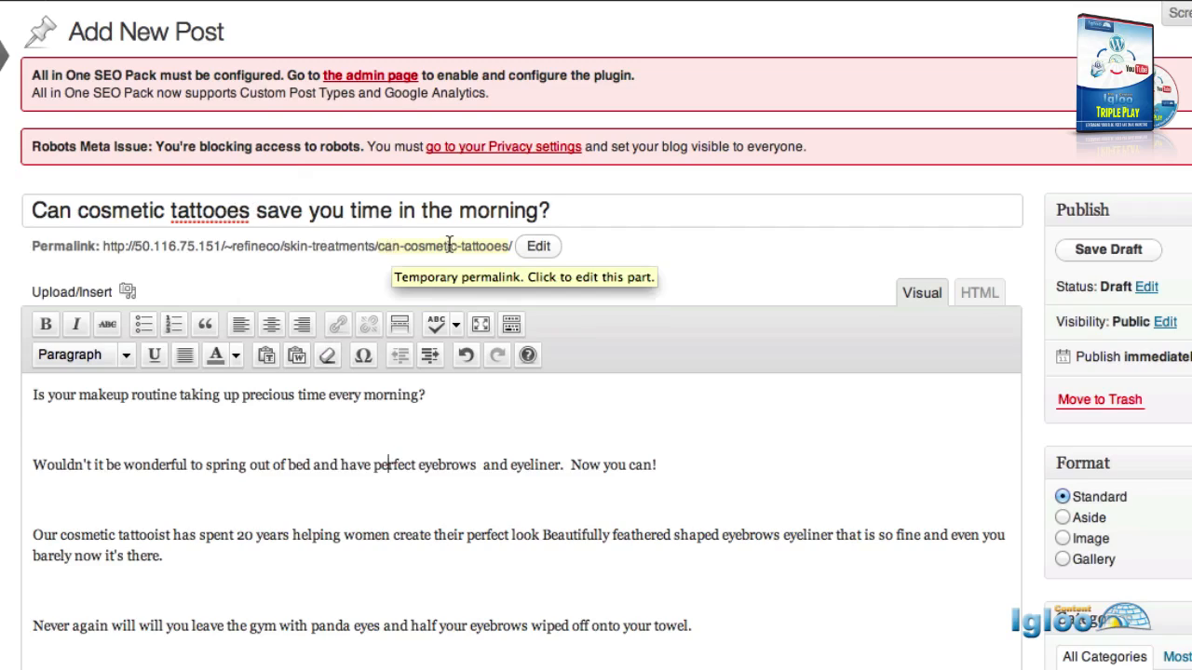
Make the opening question a Heading 1 and remove the blank lines above the second and tattooist paragraphs.
click(33, 465)
key(BackSpace)
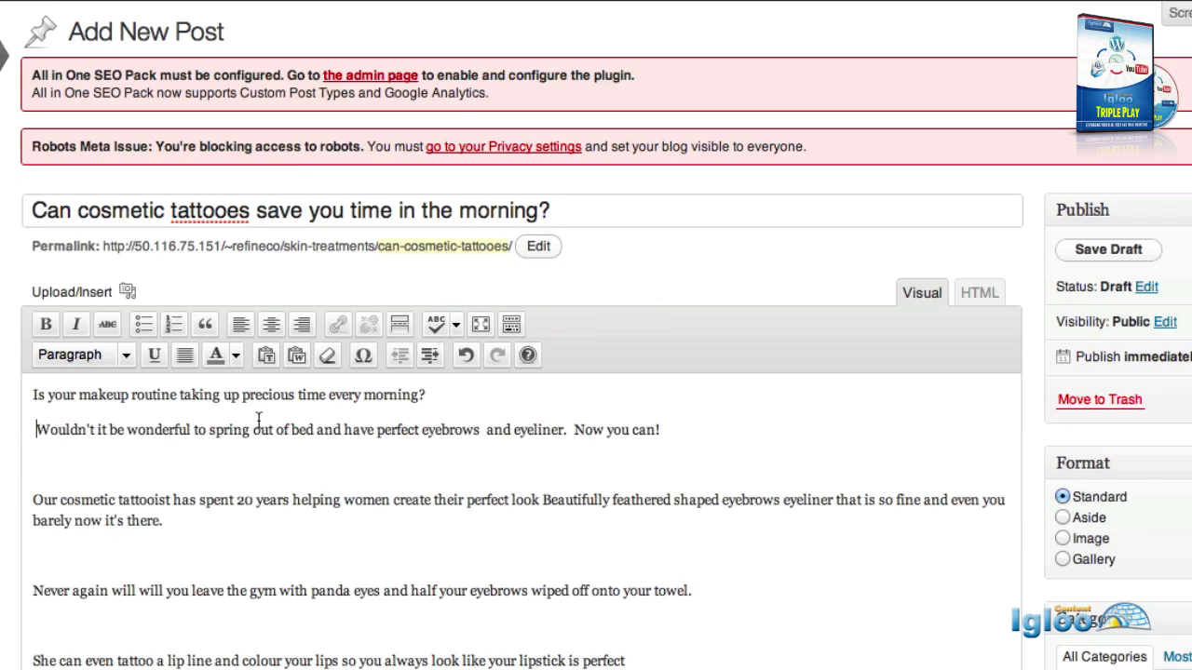
drag(432, 395, 33, 394)
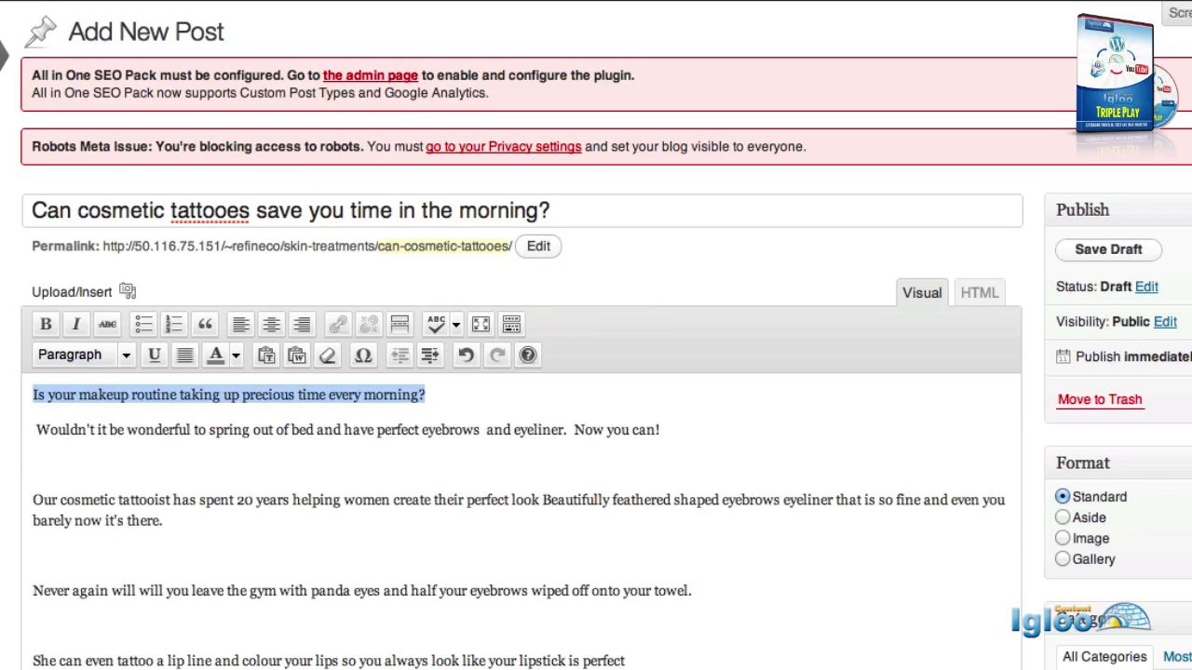
click(125, 355)
click(87, 483)
click(481, 504)
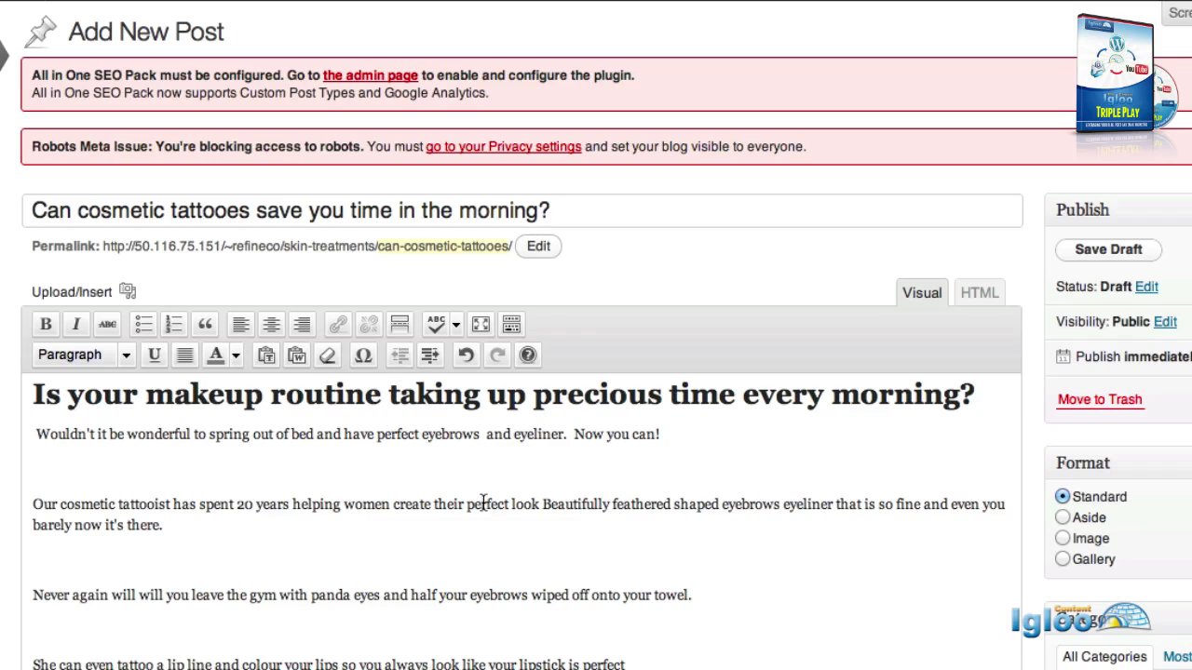
click(35, 504)
key(BackSpace)
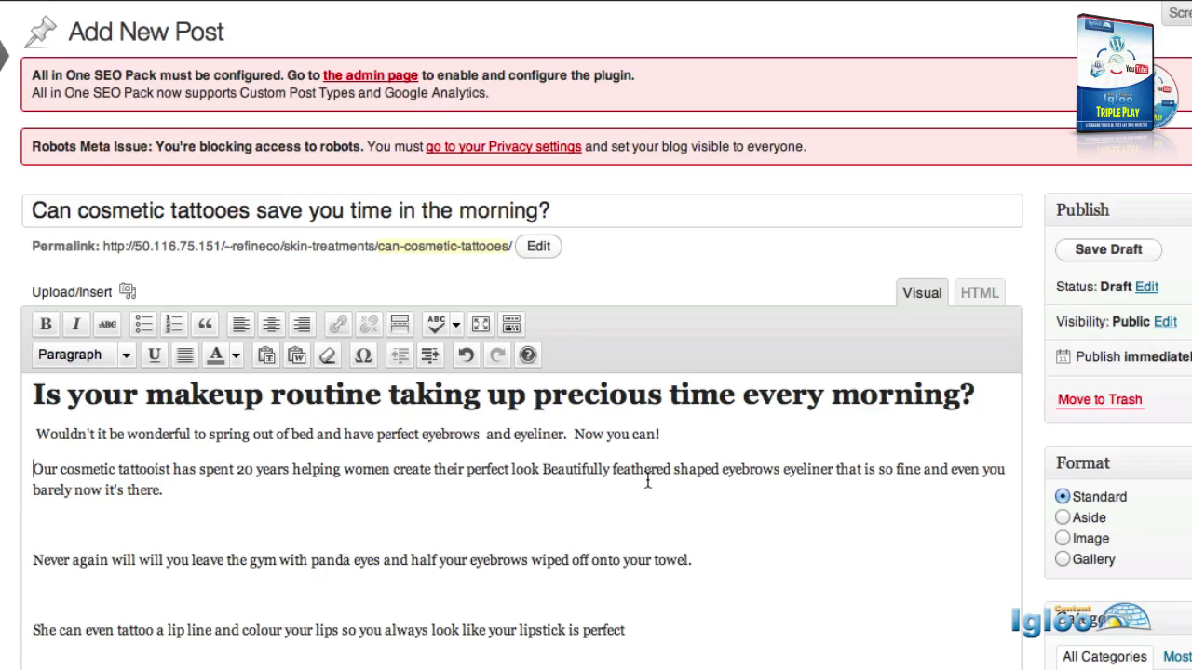
Add a 'video here' placeholder line and remove blank lines above the lip line and Simplify paragraphs.
click(51, 530)
text(video here)
click(34, 630)
key(BackSpace)
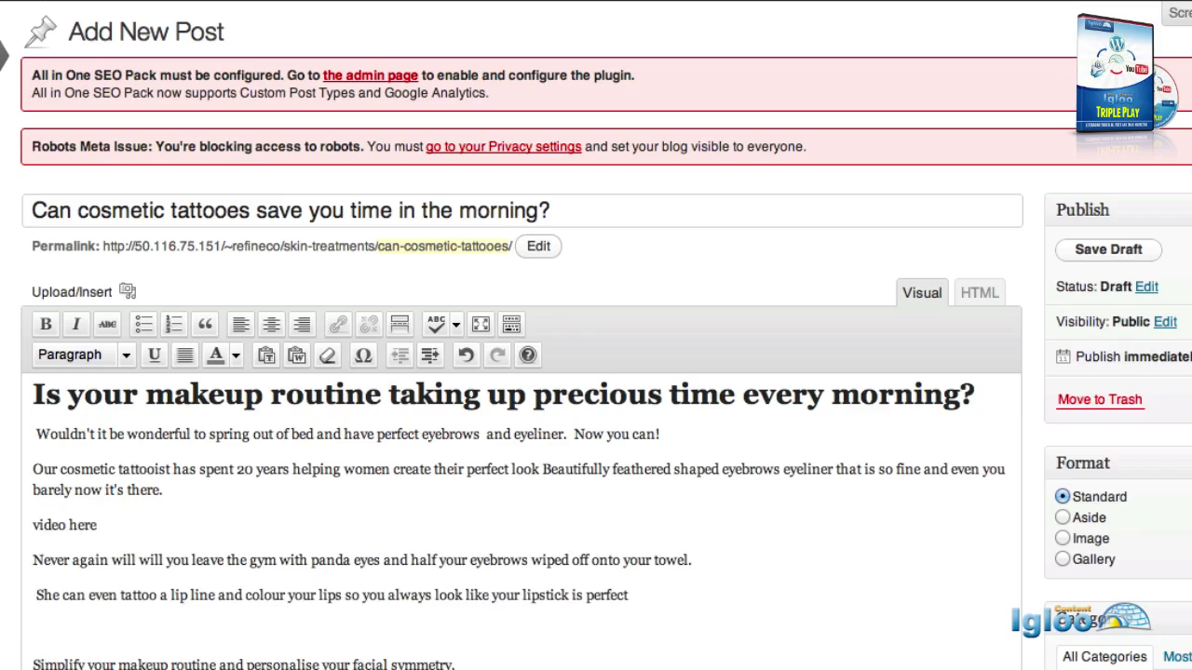
click(35, 664)
key(BackSpace)
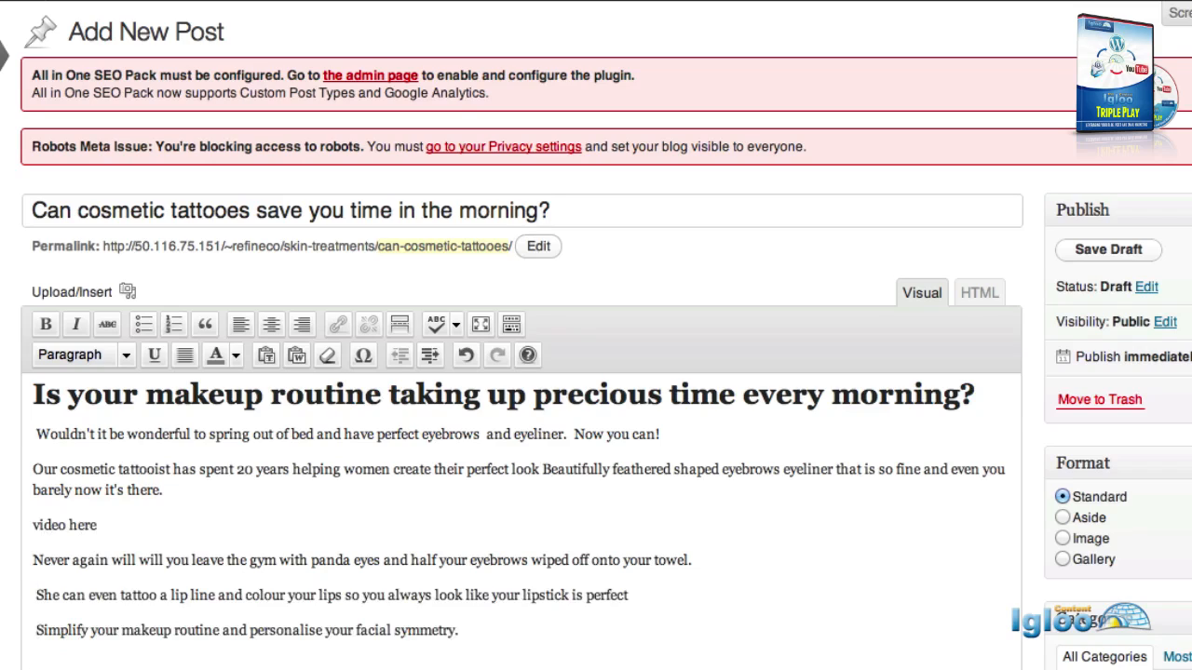
Reword the thanks line to end with 'our video.'.
key(BackSpace)
click(183, 665)
key(BackSpace)
text(o)
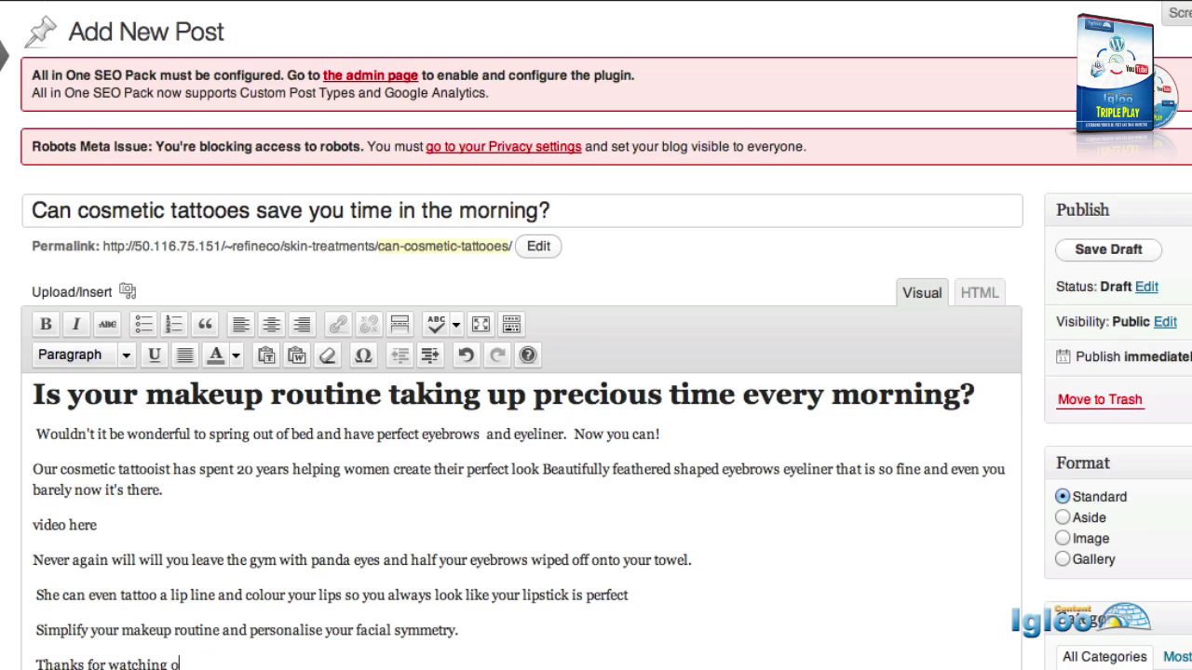
text(ur video.)
key(Return)
key(Return)
text(I'm Jen Verwoert from the Cosmetic Refinement Clinic in Geelong.)
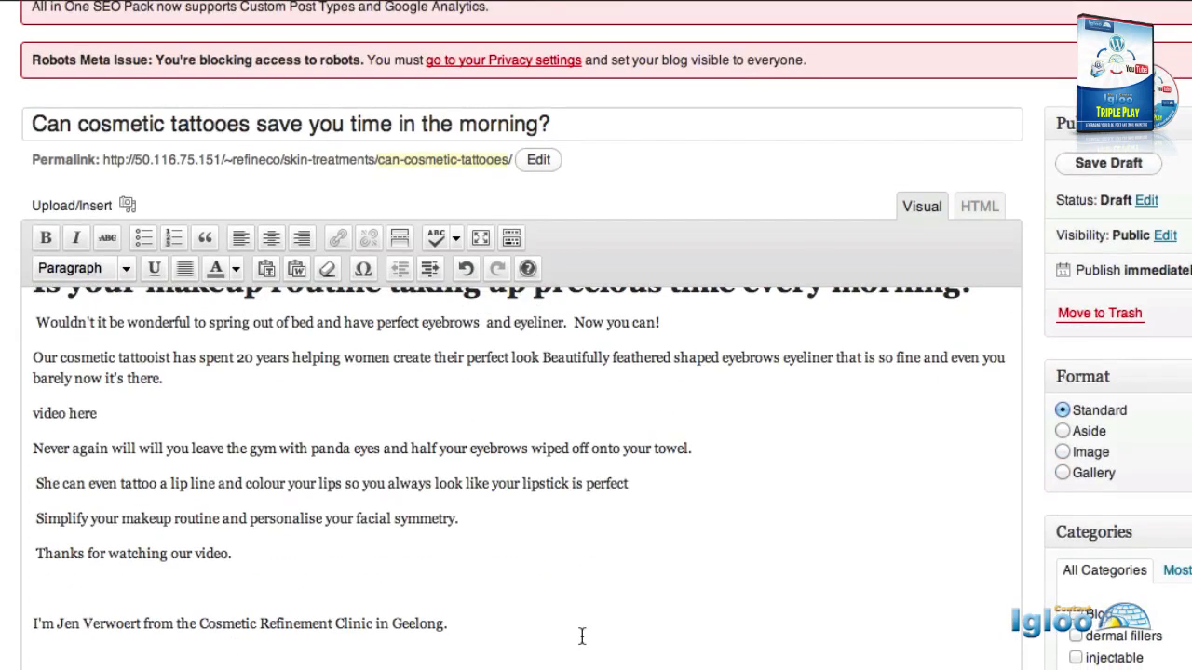
Remove the blank lines above the clinic introduction and the final call-to-action paragraph.
scroll(580, 639, down, 1)
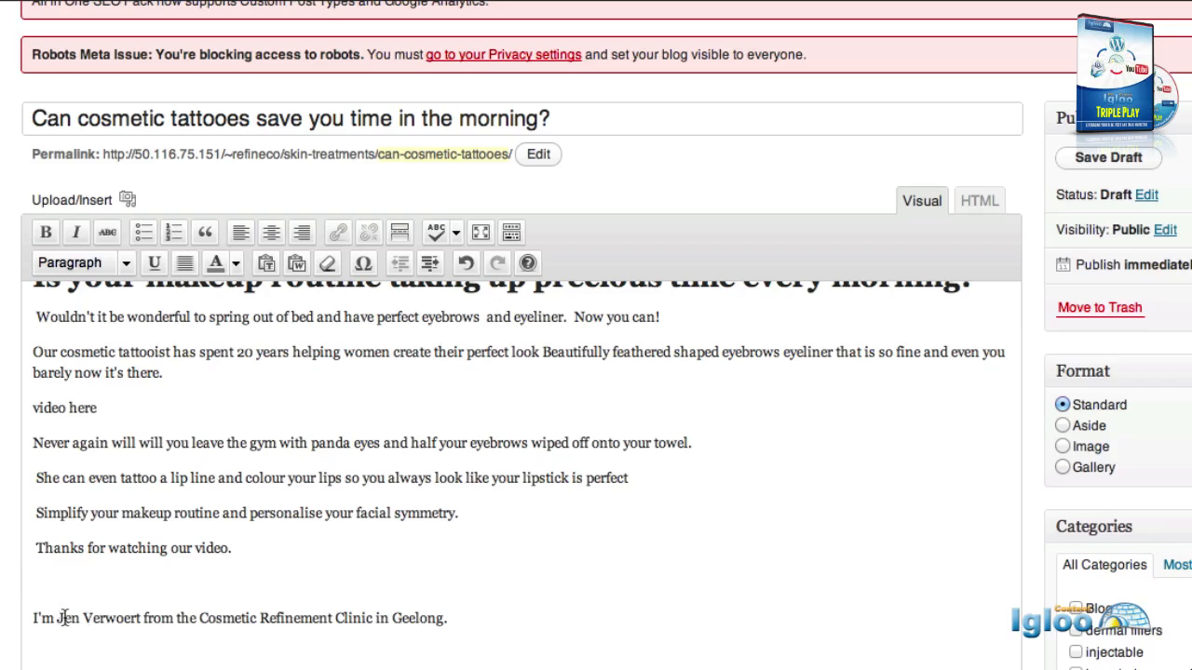
key(Home)
key(BackSpace)
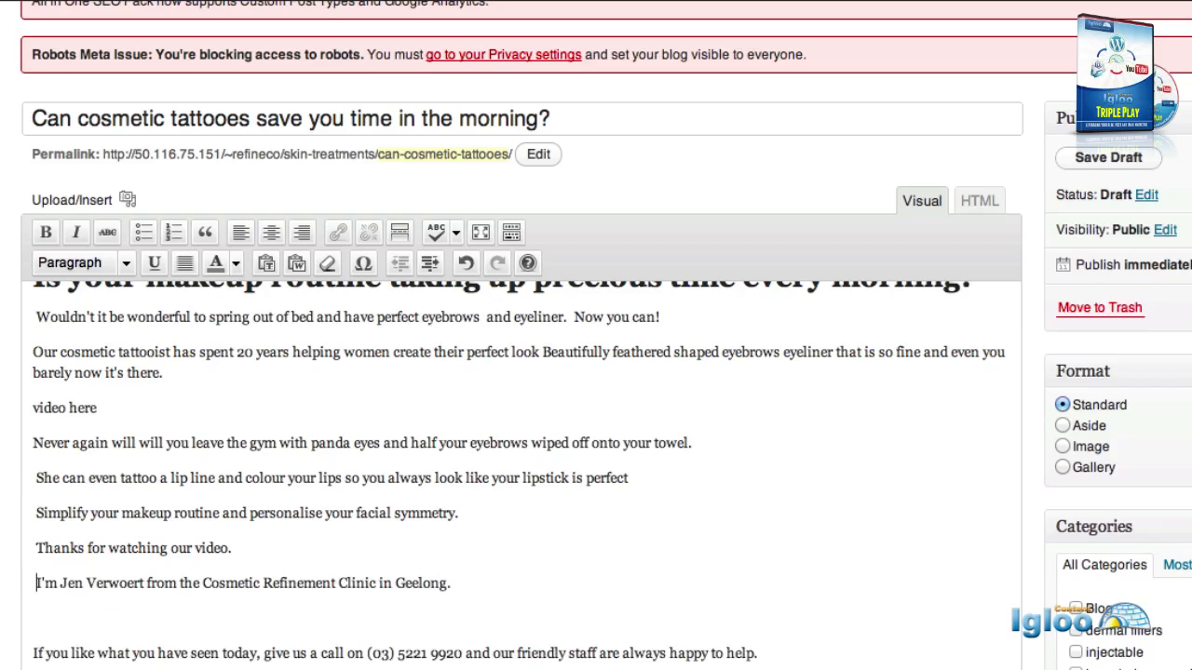
click(34, 652)
key(BackSpace)
click(348, 547)
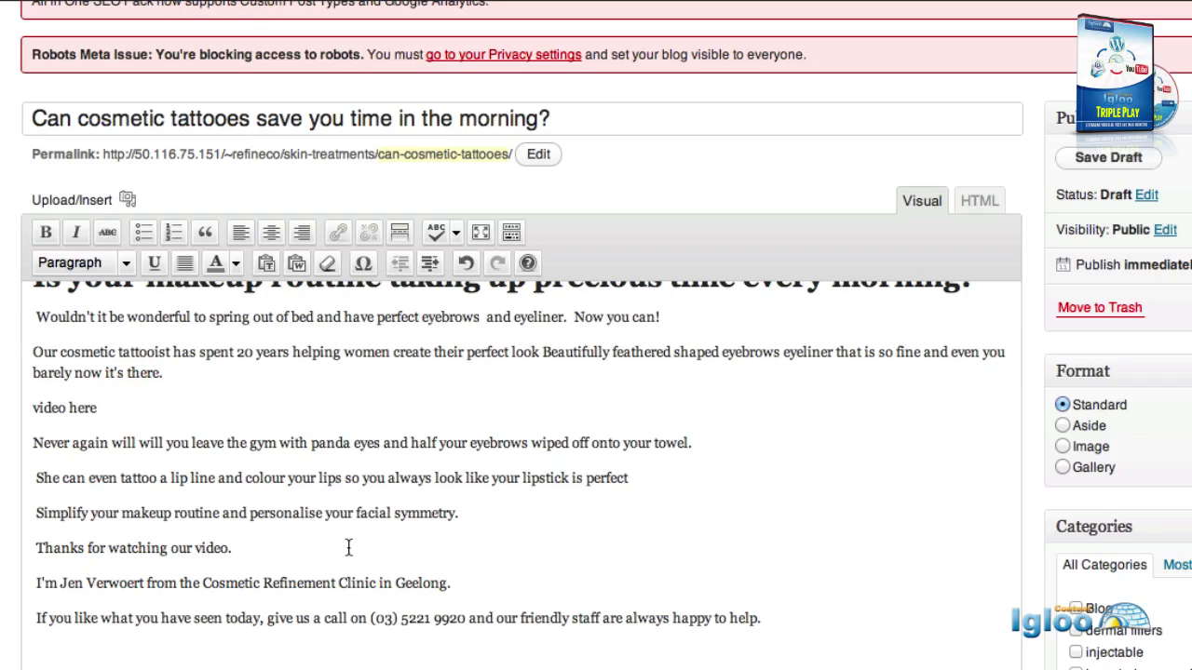
Tick the tattoo checkbox in the Categories box.
scroll(1173, 410, down, 3)
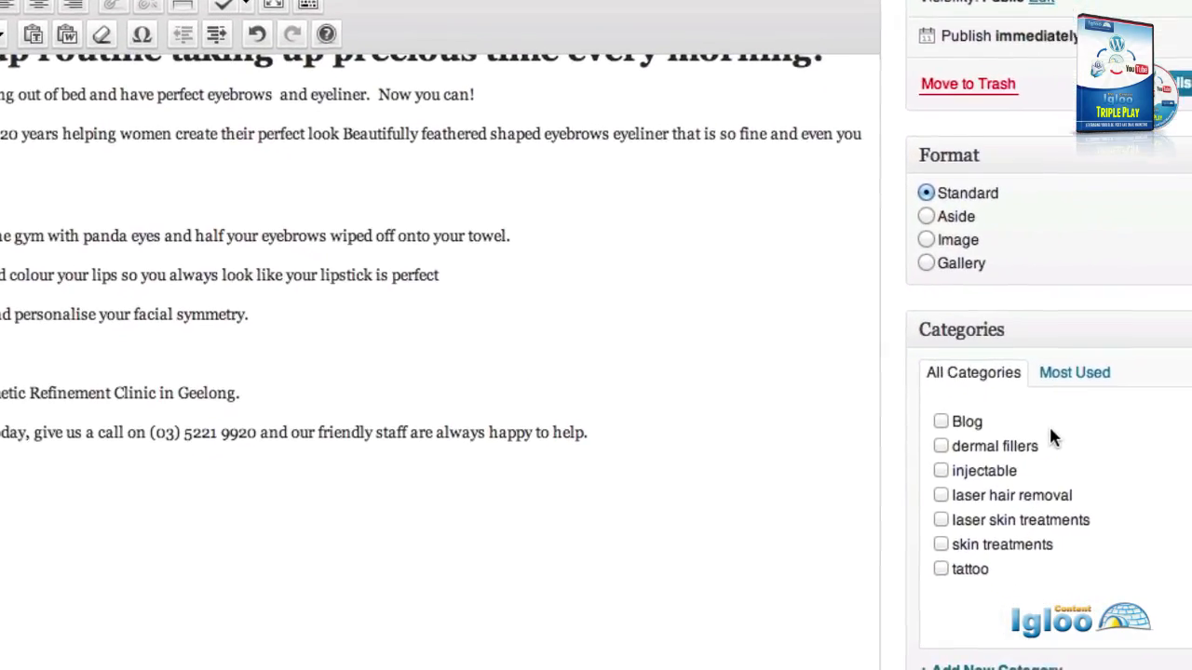
click(896, 556)
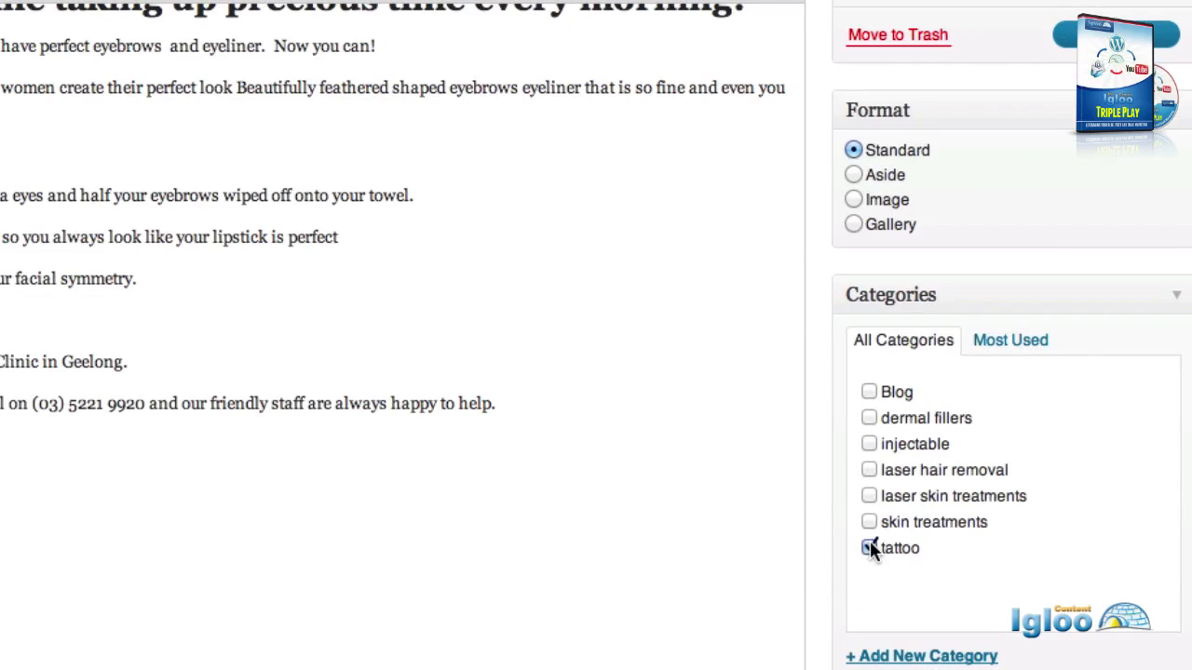
scroll(870, 549, down, 5)
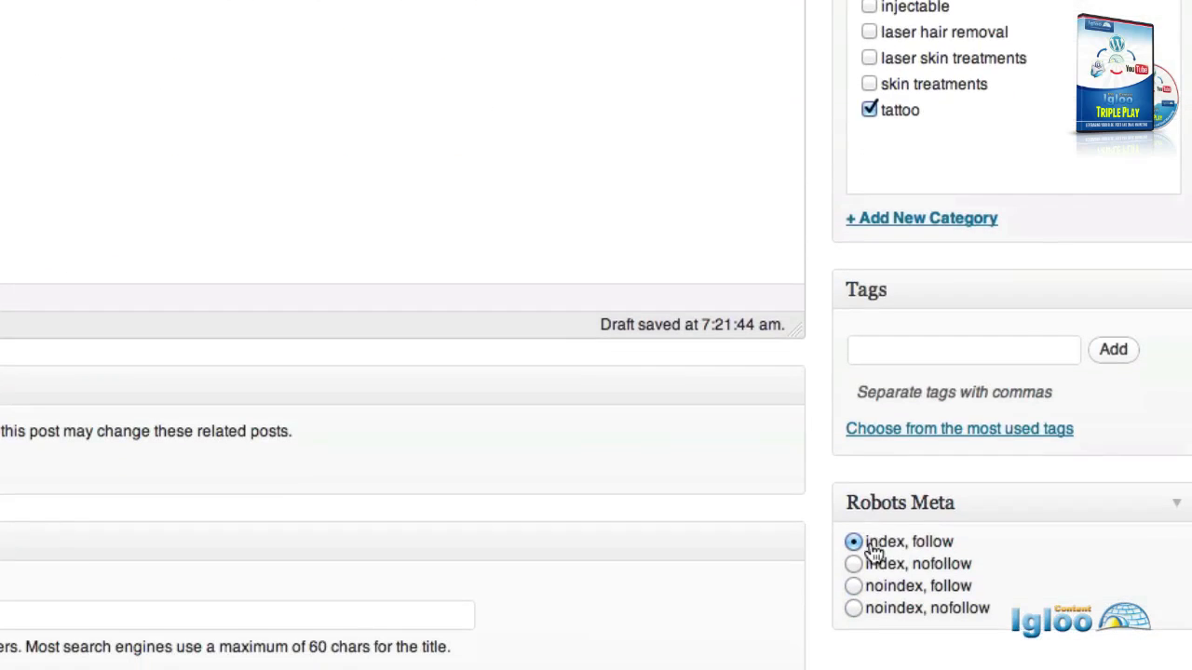
Add the tags tattoo, the presenter's name and cosmetic tattooing to the post.
click(903, 350)
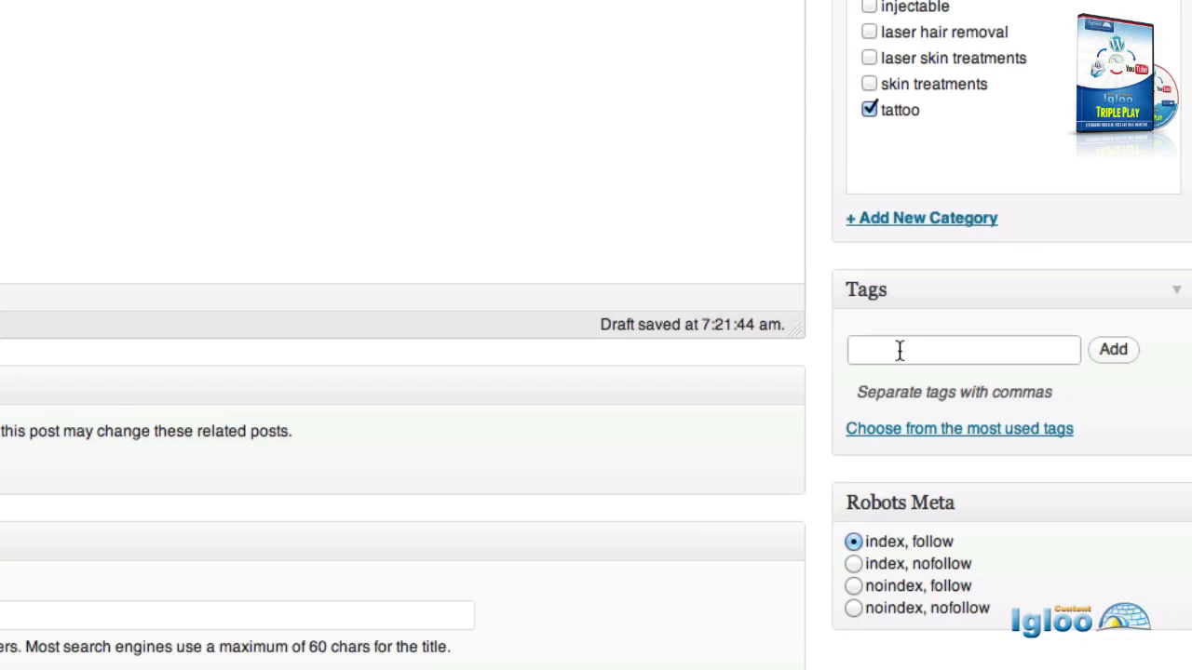
text(tattoo,)
text(Jen Verwoert)
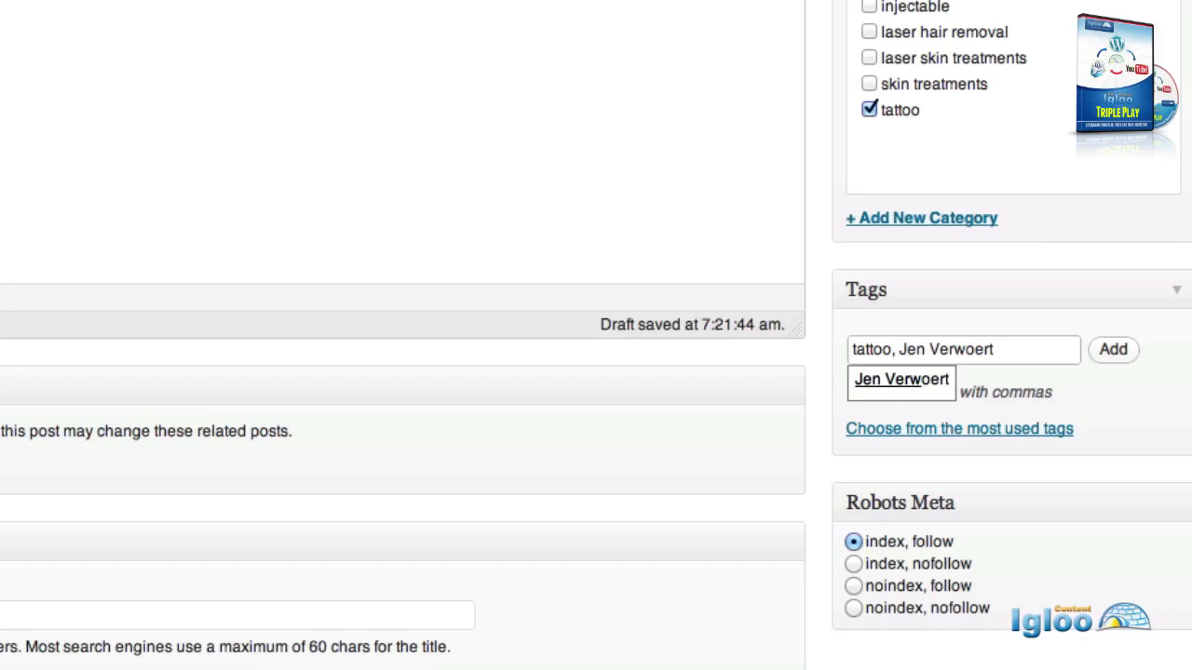
click(882, 380)
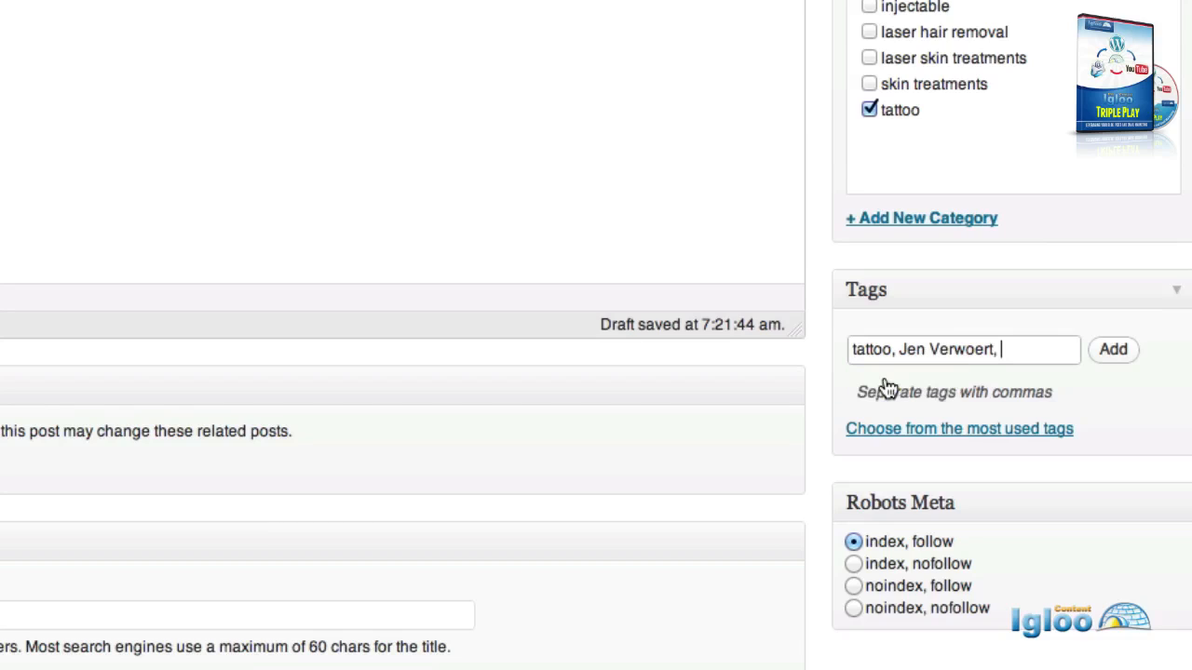
text(cosmetic tatto)
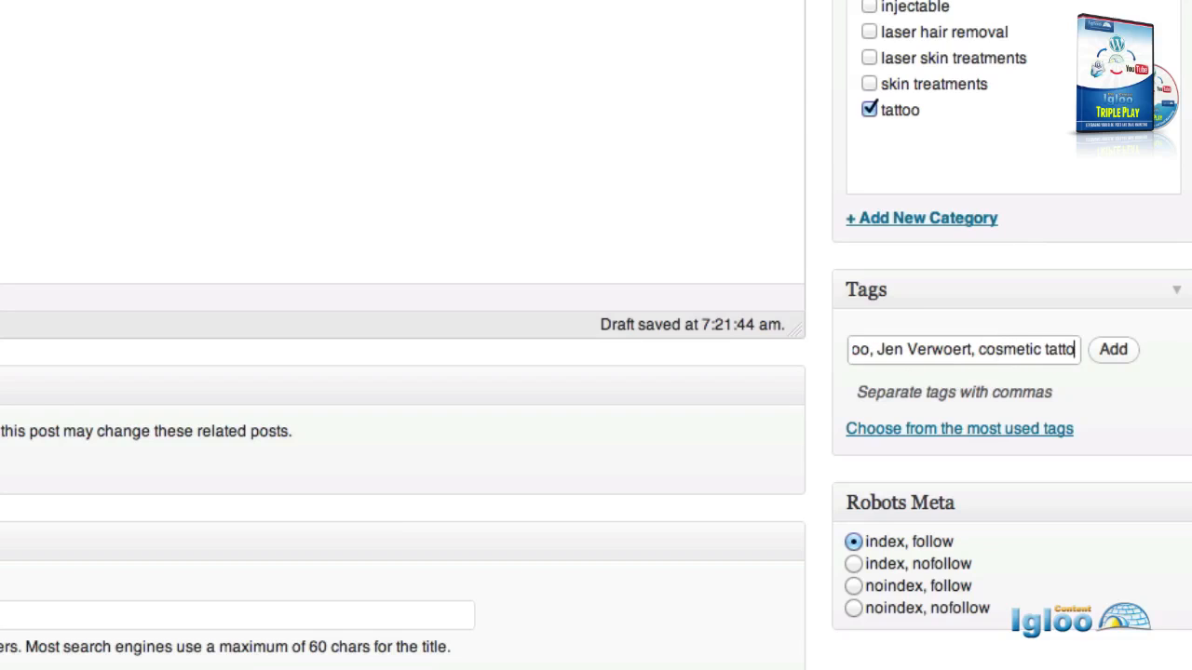
text(o,)
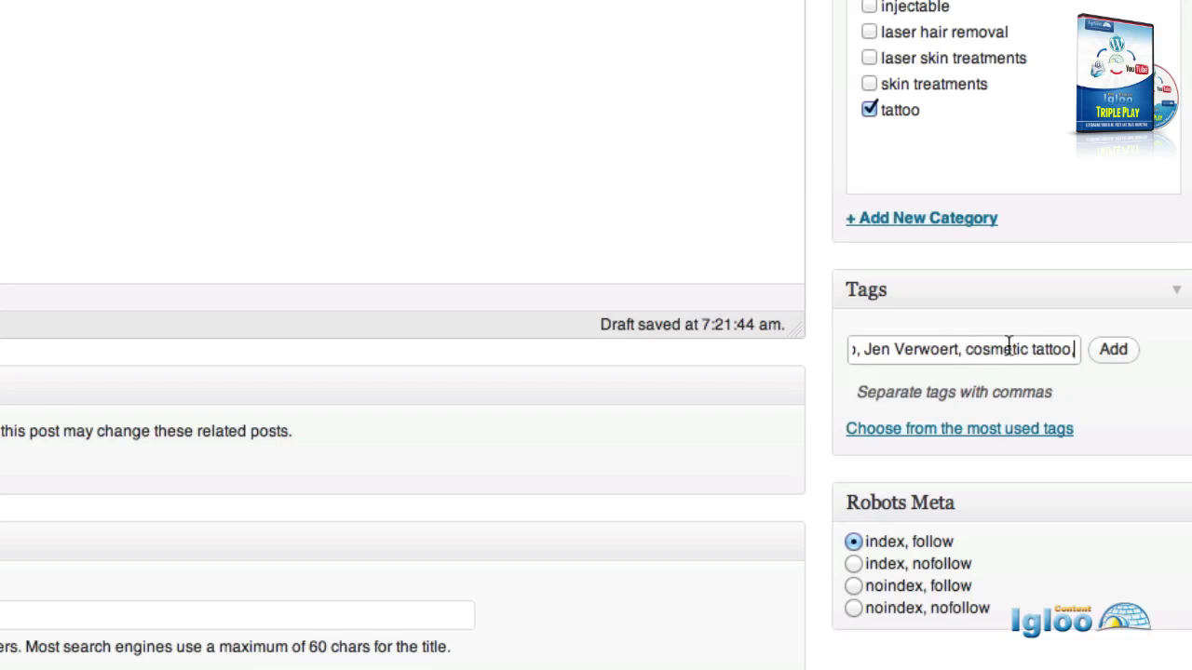
key(BackSpace)
text(ing)
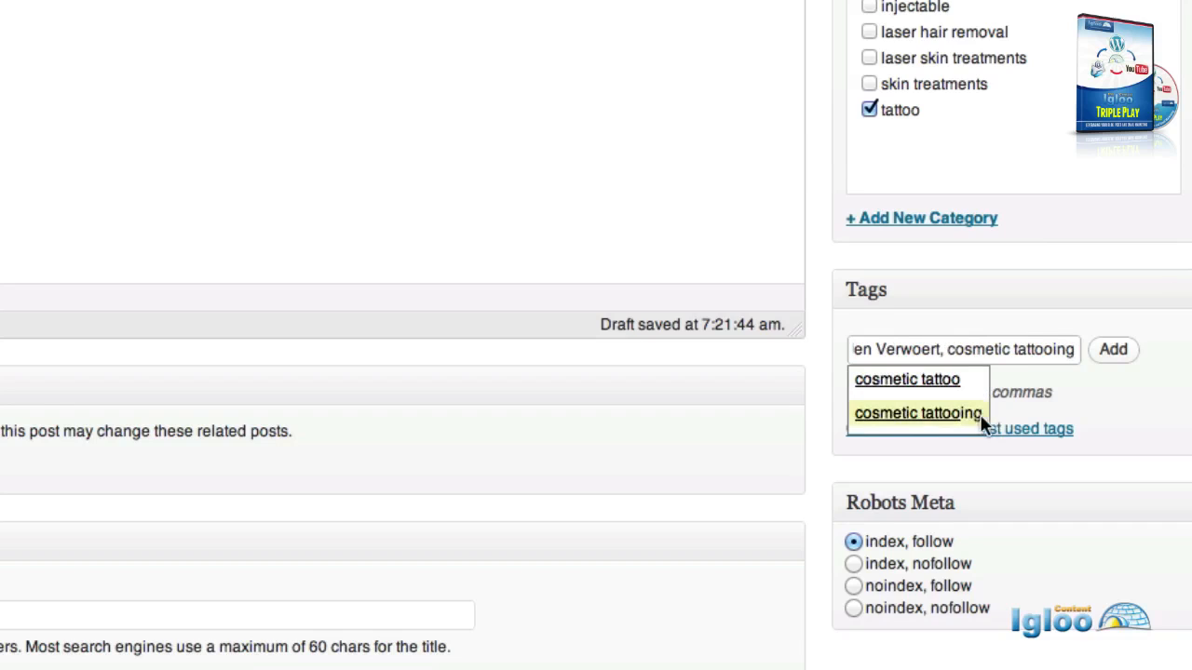
scroll(614, 242, up, 5)
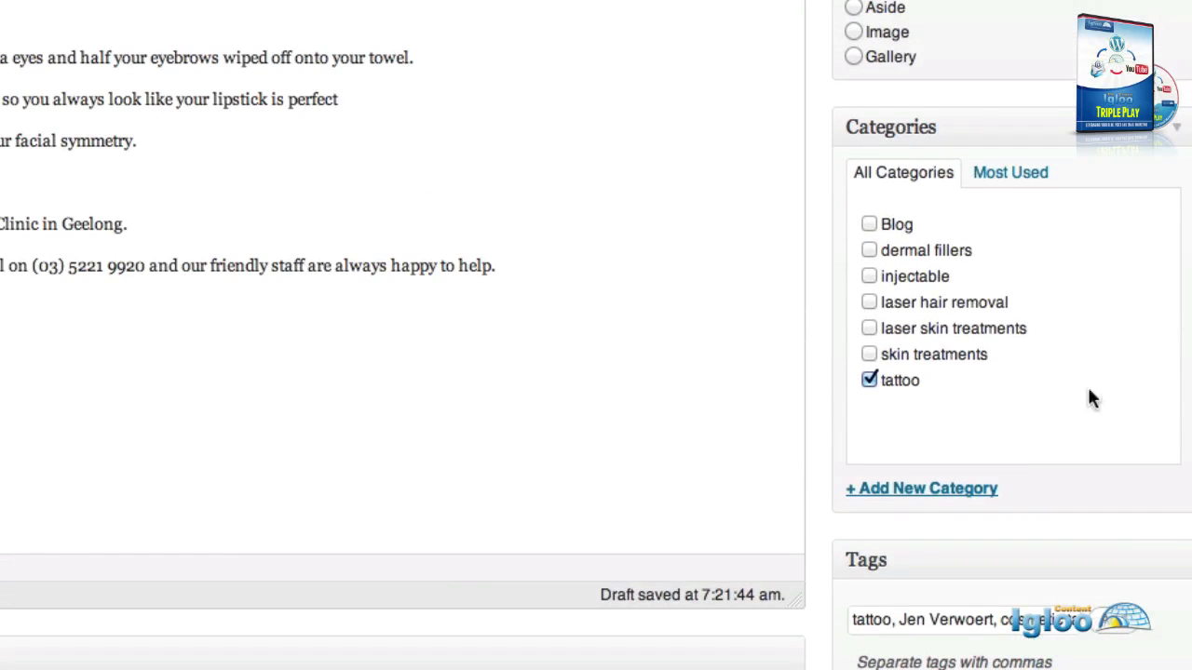
scroll(1083, 563, down, 2)
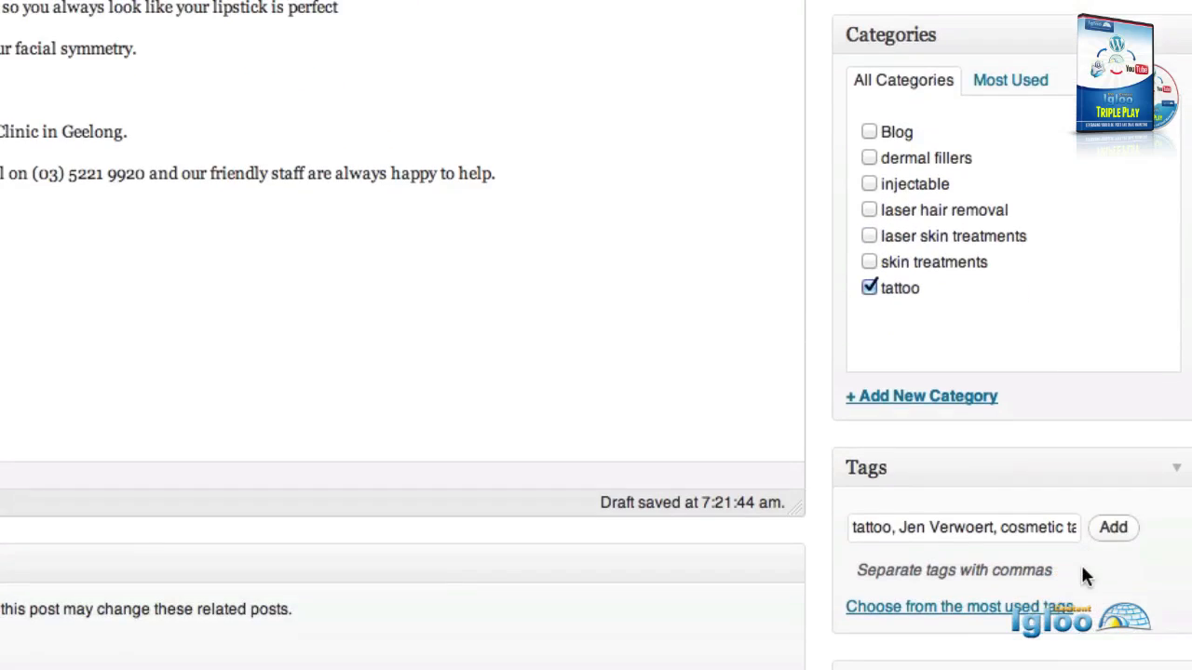
click(1113, 528)
Add the tags make up routine and geelong.
click(907, 529)
text(make up )
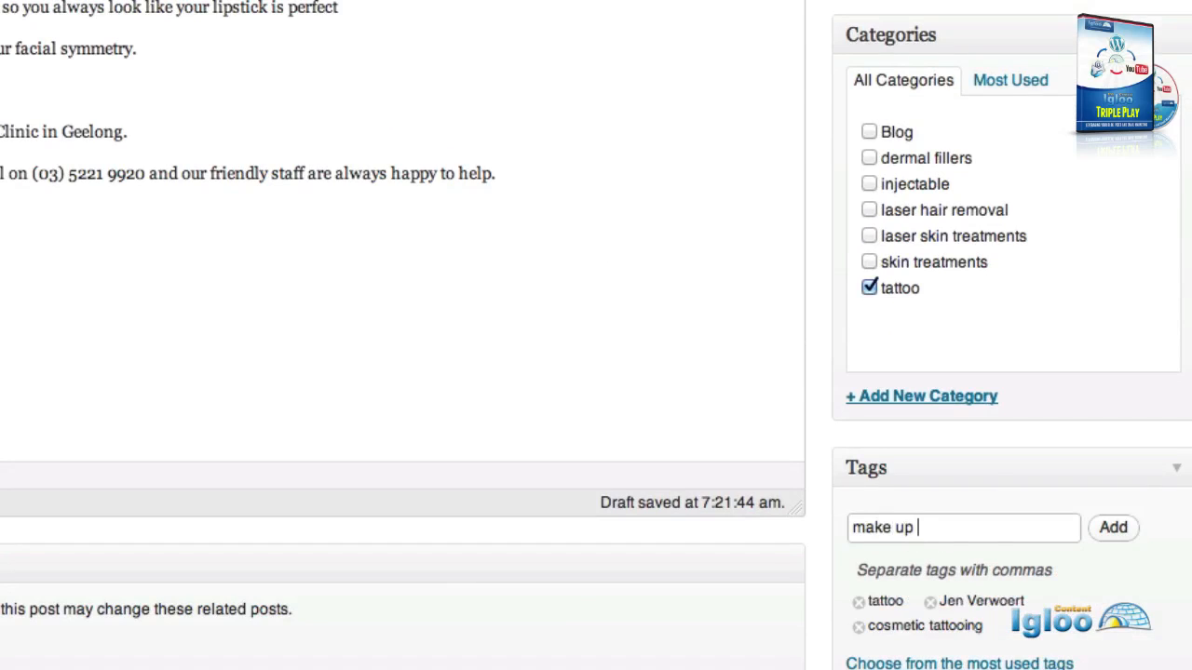
text(routin)
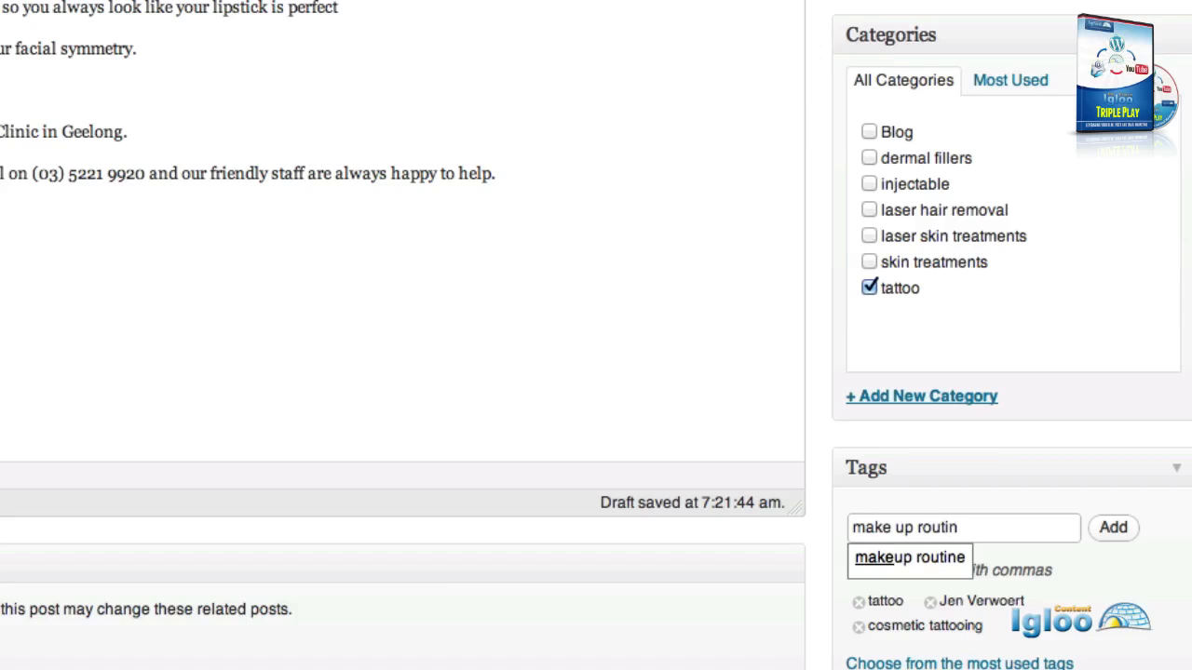
click(895, 569)
click(992, 535)
text(e)
click(1113, 528)
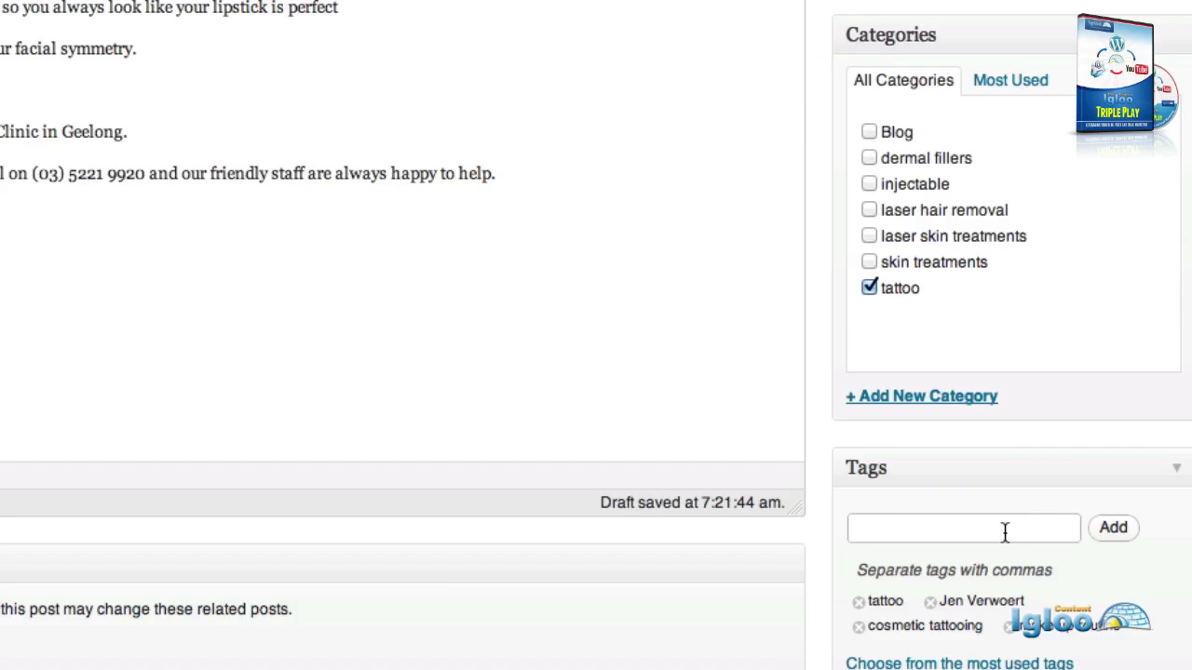
text(geelong)
click(1115, 538)
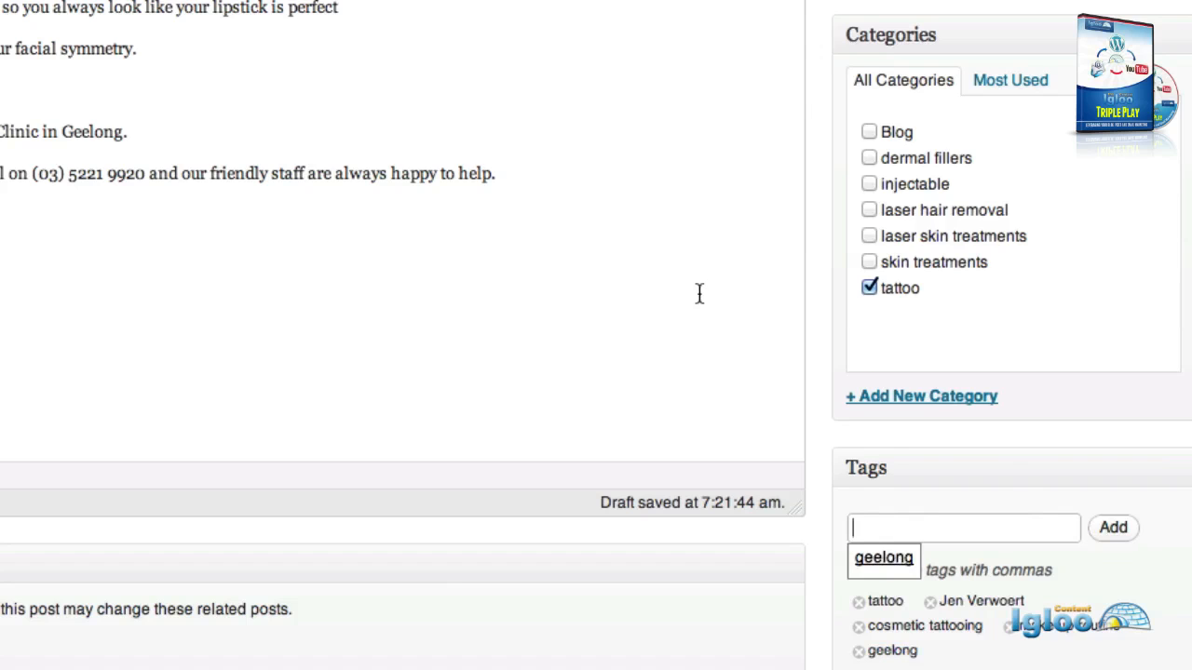
scroll(689, 294, down, 5)
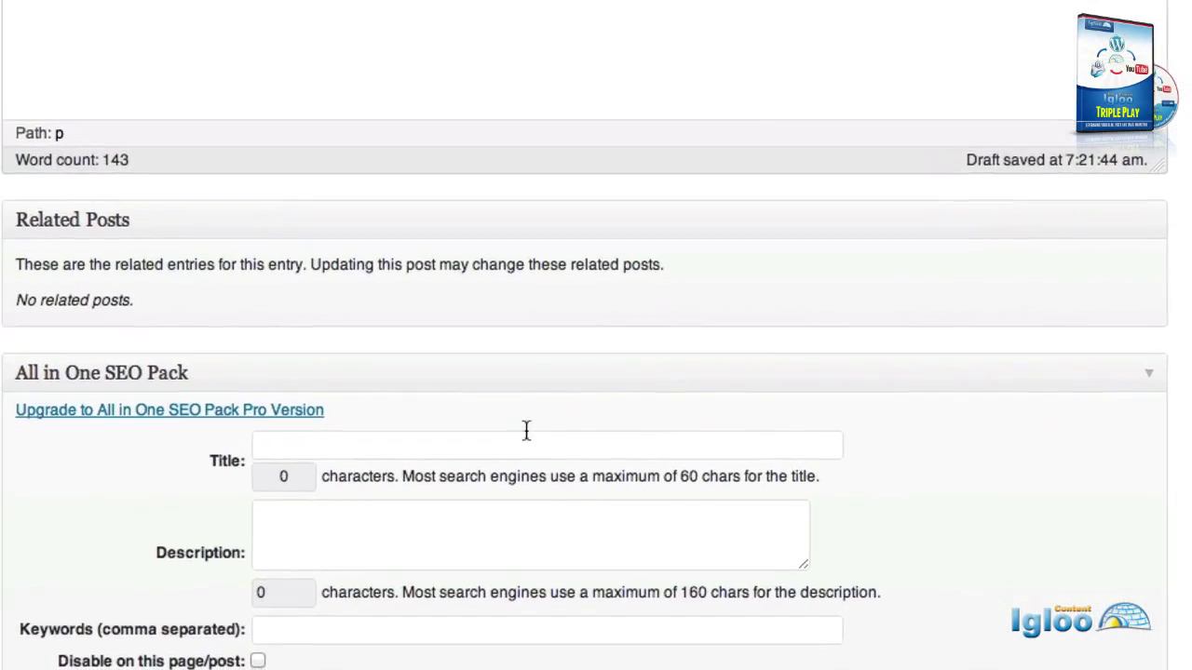
click(477, 454)
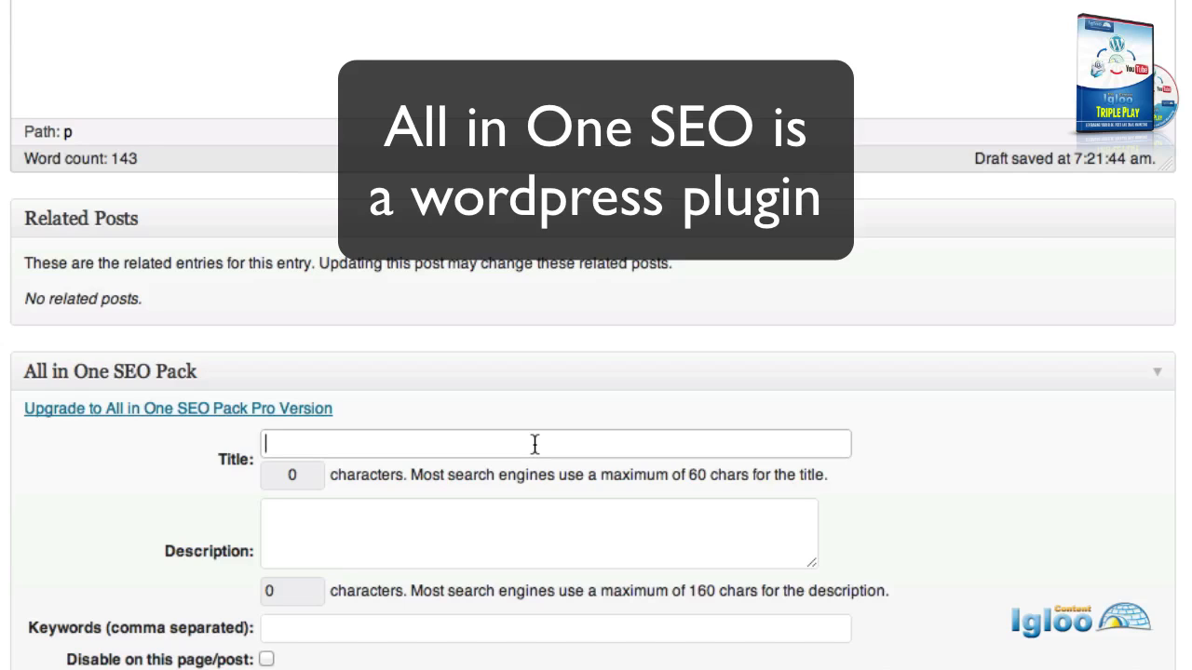
click(534, 444)
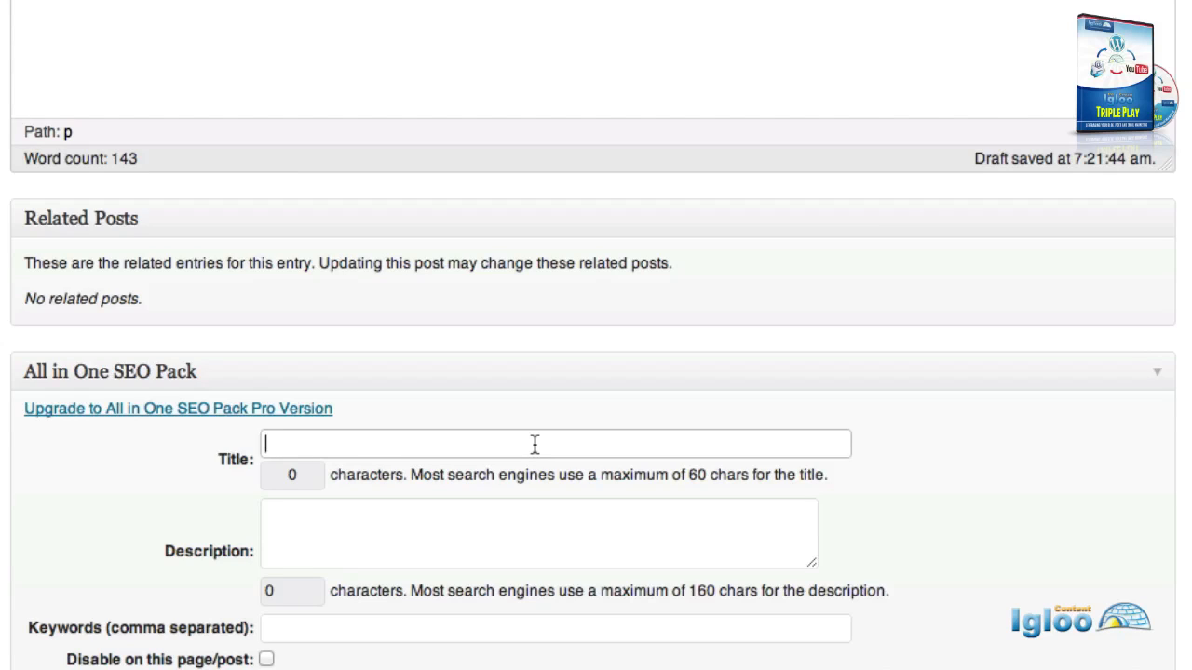
scroll(534, 444, up, 5)
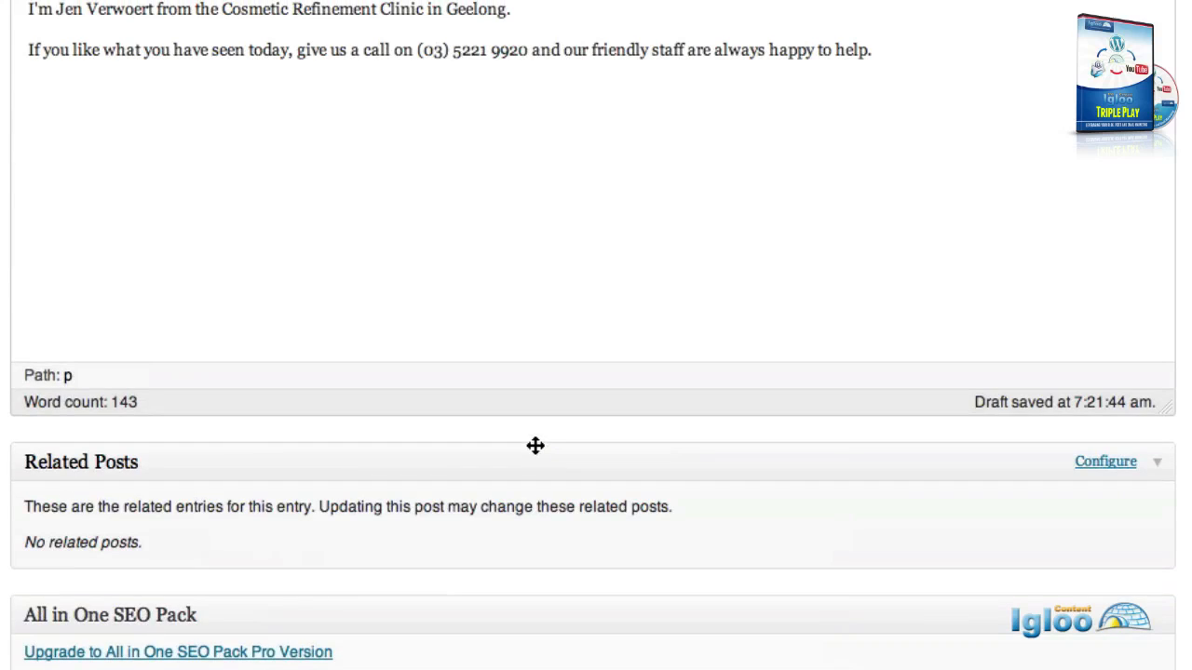
scroll(535, 446, up, 5)
scroll(535, 446, down, 9)
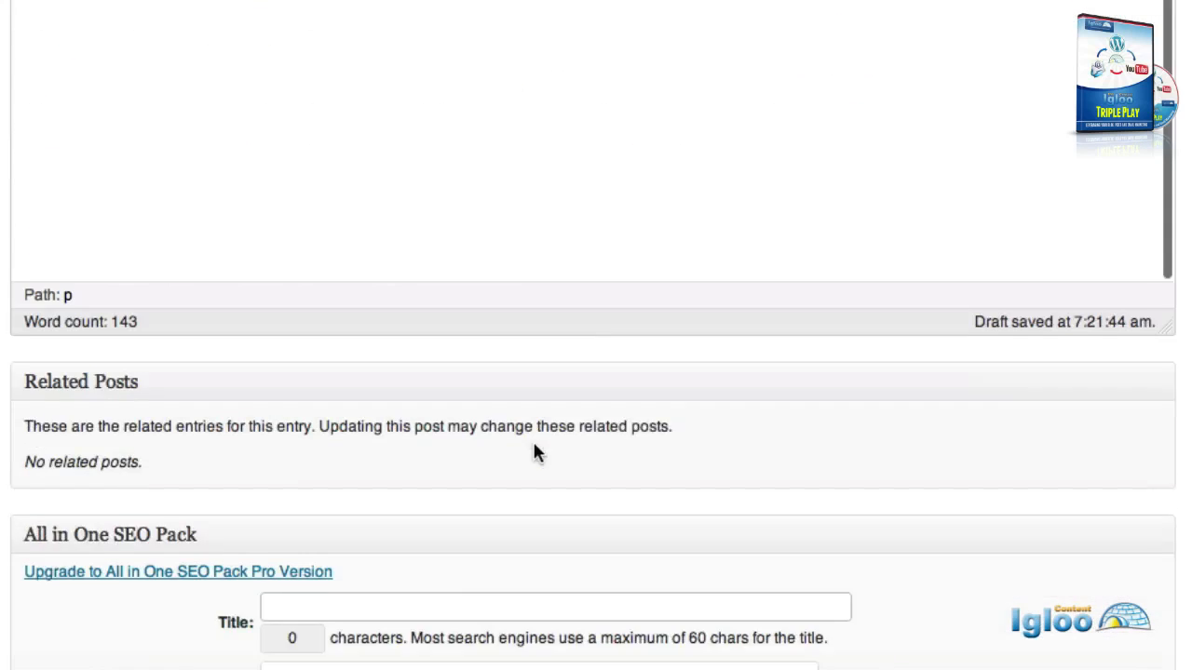
scroll(536, 446, down, 1)
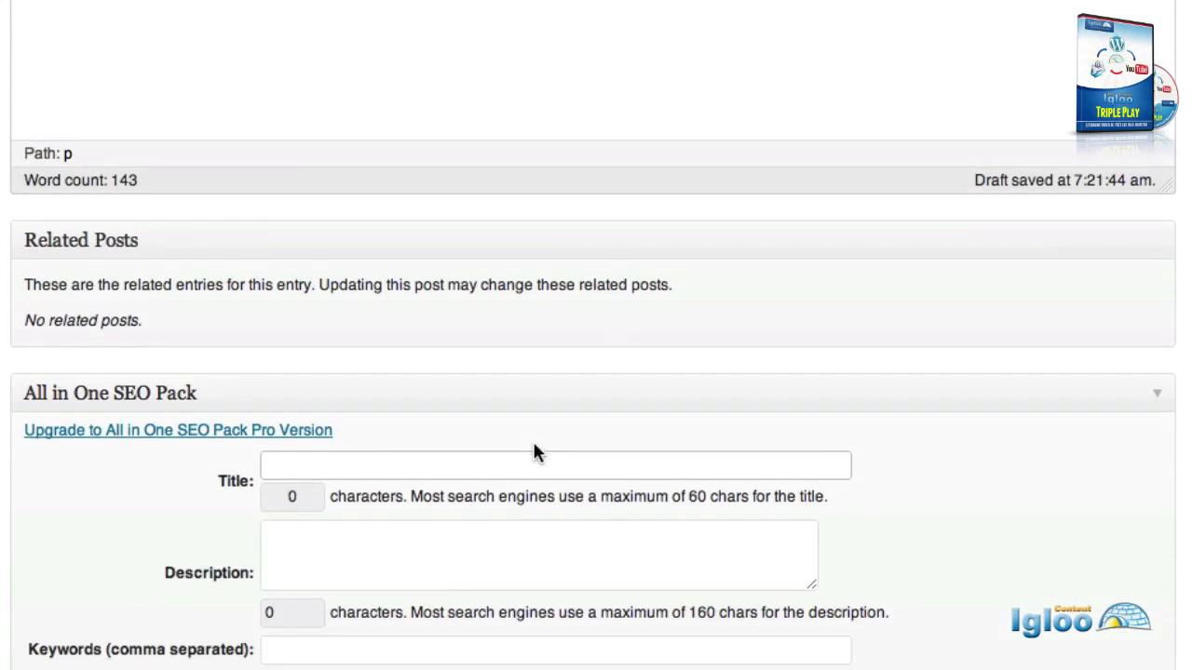
Write the SEO title 'Saving morning make up routine times with cosmetic tattoos', correcting typos along the way.
text(Saving tim)
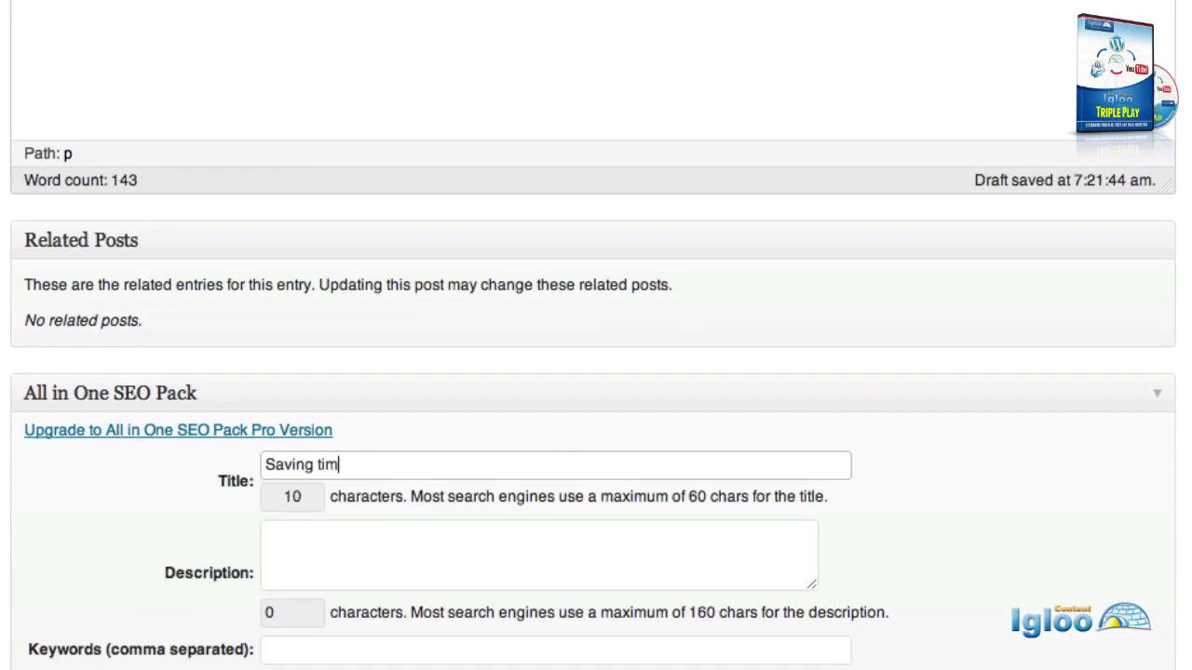
text(e with costmet)
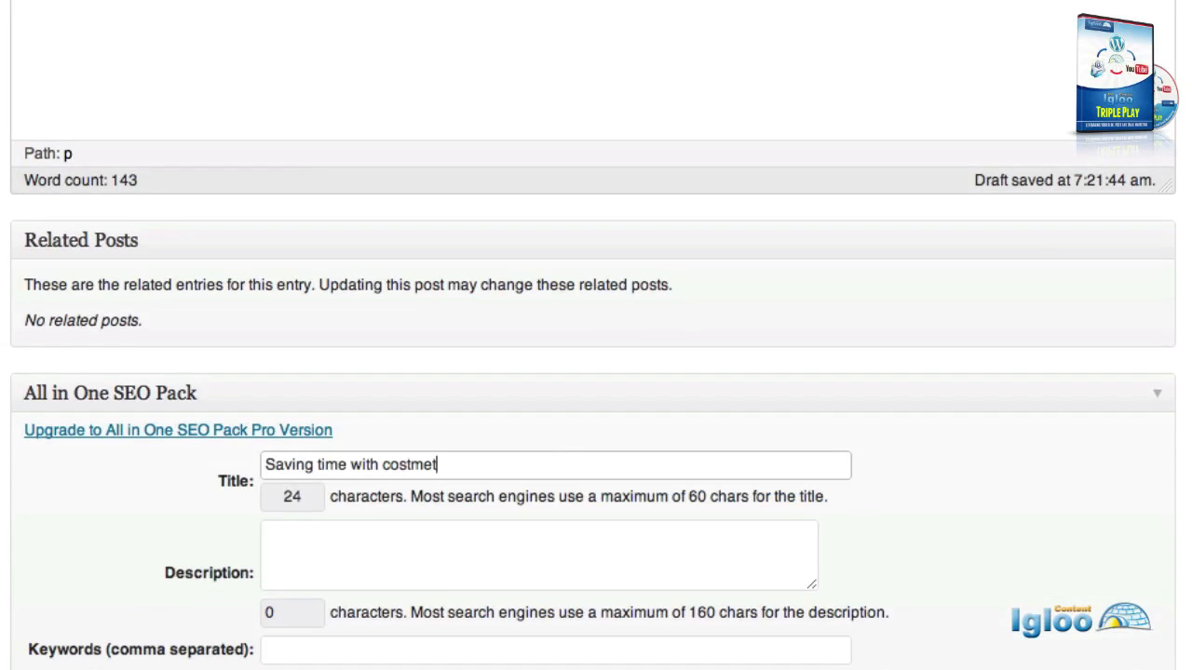
text(ic f)
key(BackSpace)
key(BackSpace)
key(BackSpace)
key(BackSpace)
key(BackSpace)
key(BackSpace)
key(BackSpace)
key(BackSpace)
text(metic tatt)
text(oes)
key(BackSpace)
key(BackSpace)
text(os)
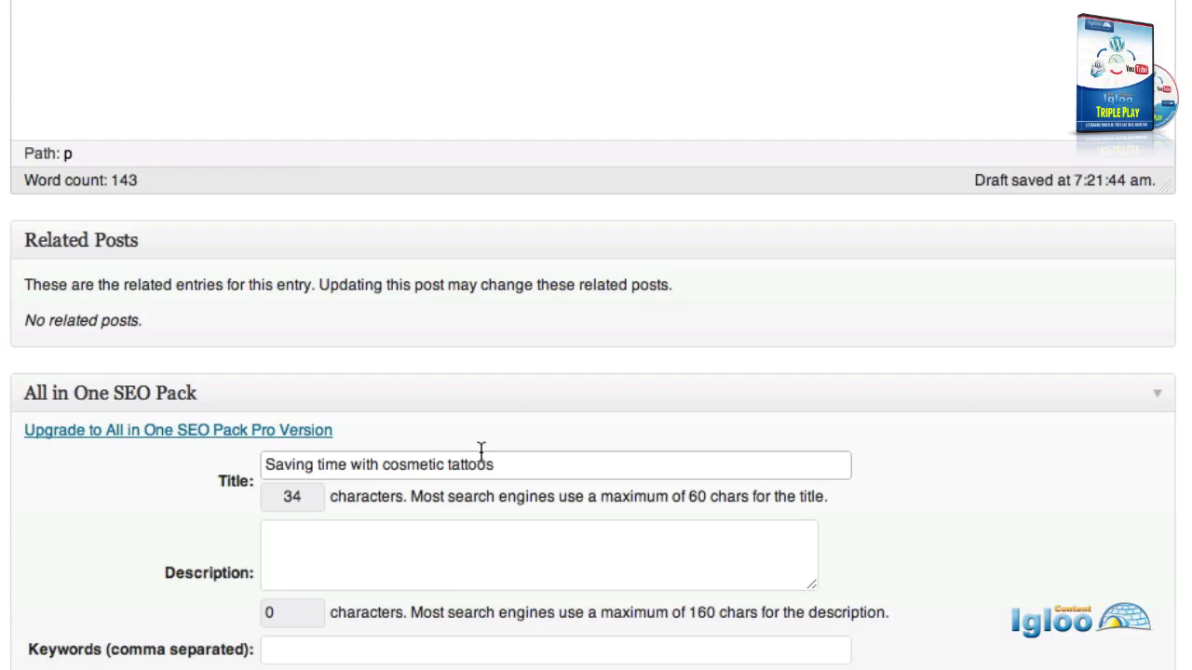
click(316, 463)
text(make )
text(up routine)
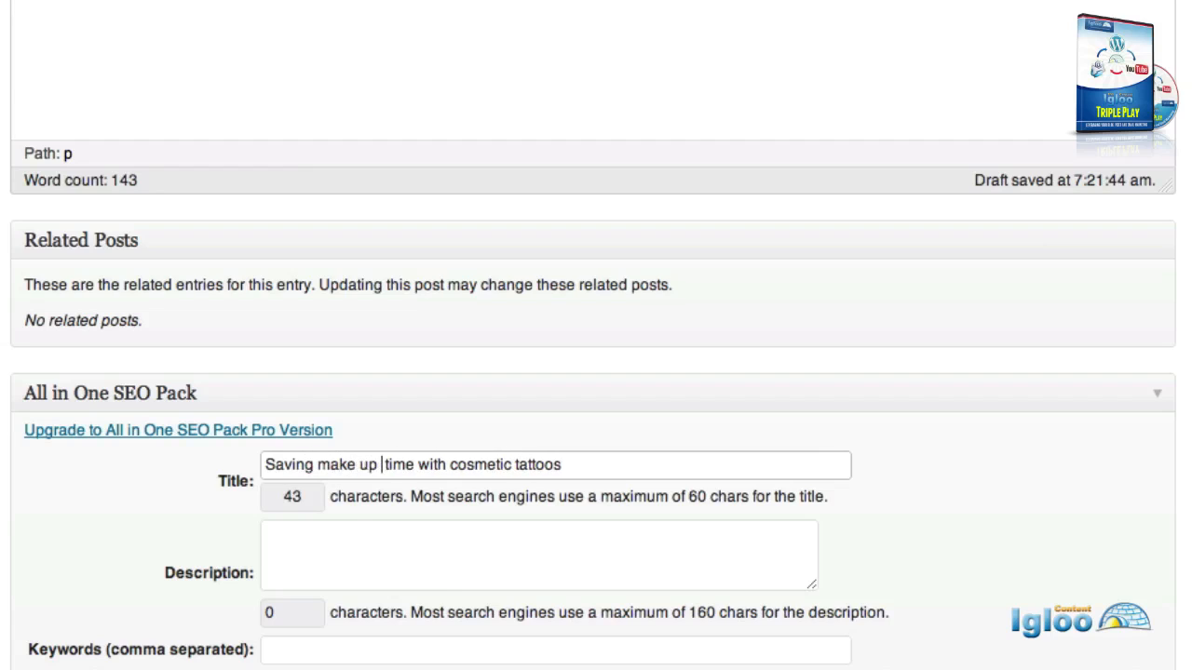
key(Right)
key(Right)
key(Right)
key(Right)
text(s)
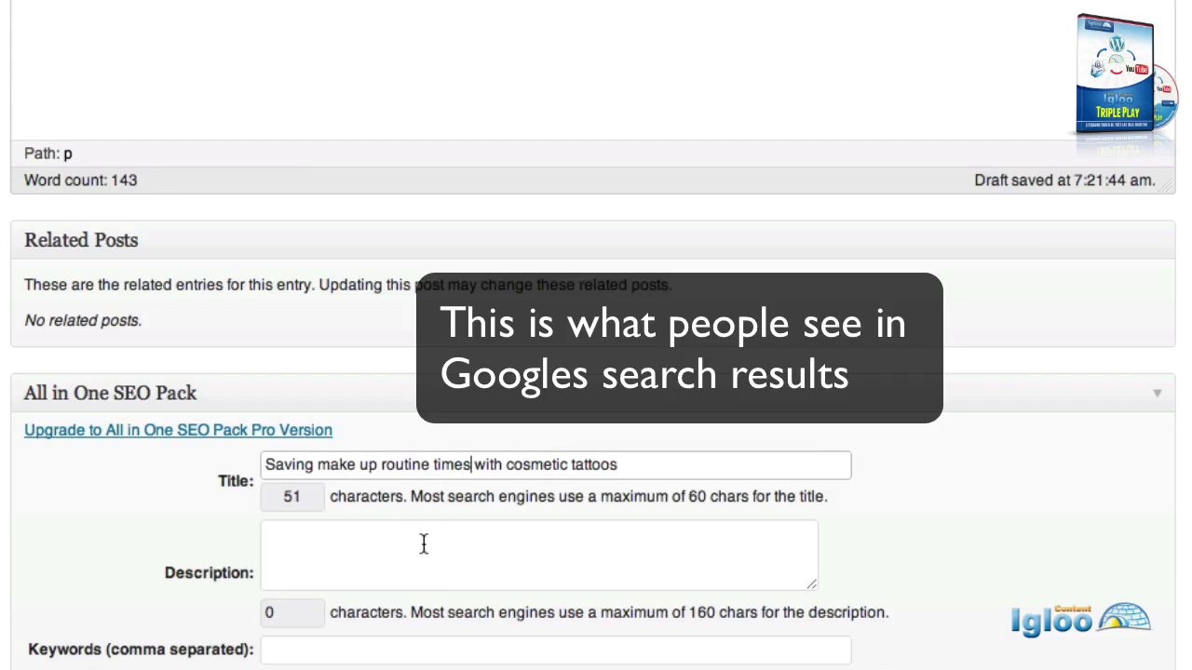
click(316, 464)
text(morning)
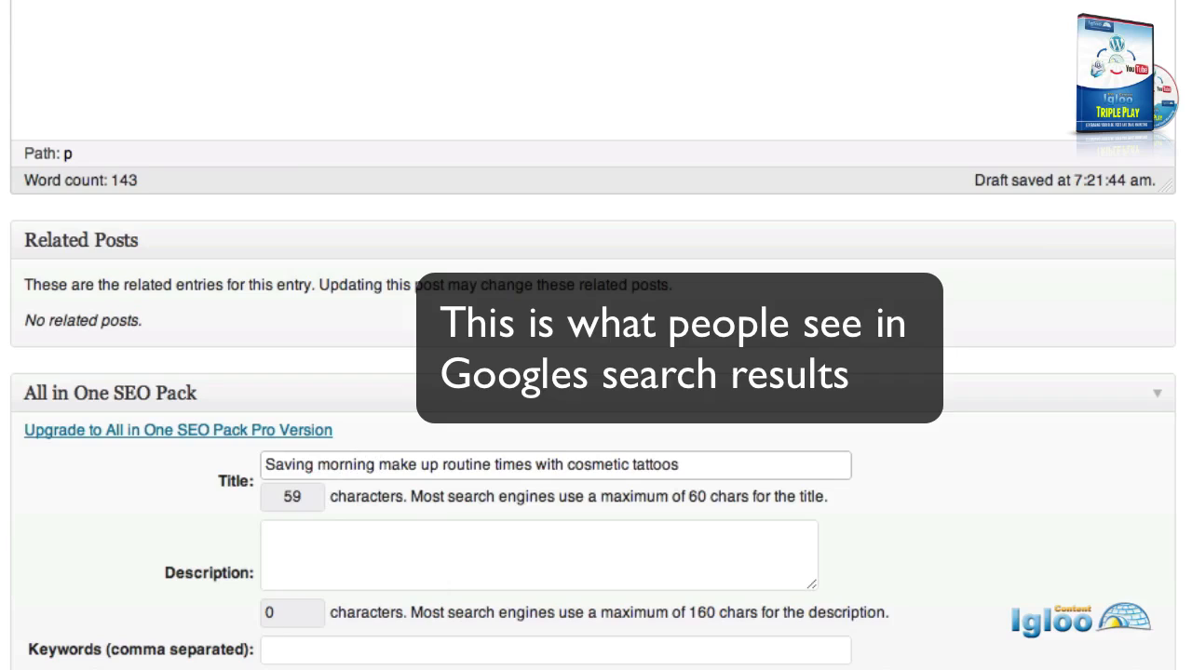
Paste the SEO description and add the trained specialist staff line ending 'cosmetic tattoo application.'.
click(317, 540)
text(co)
key(BackSpace)
key(BackSpace)
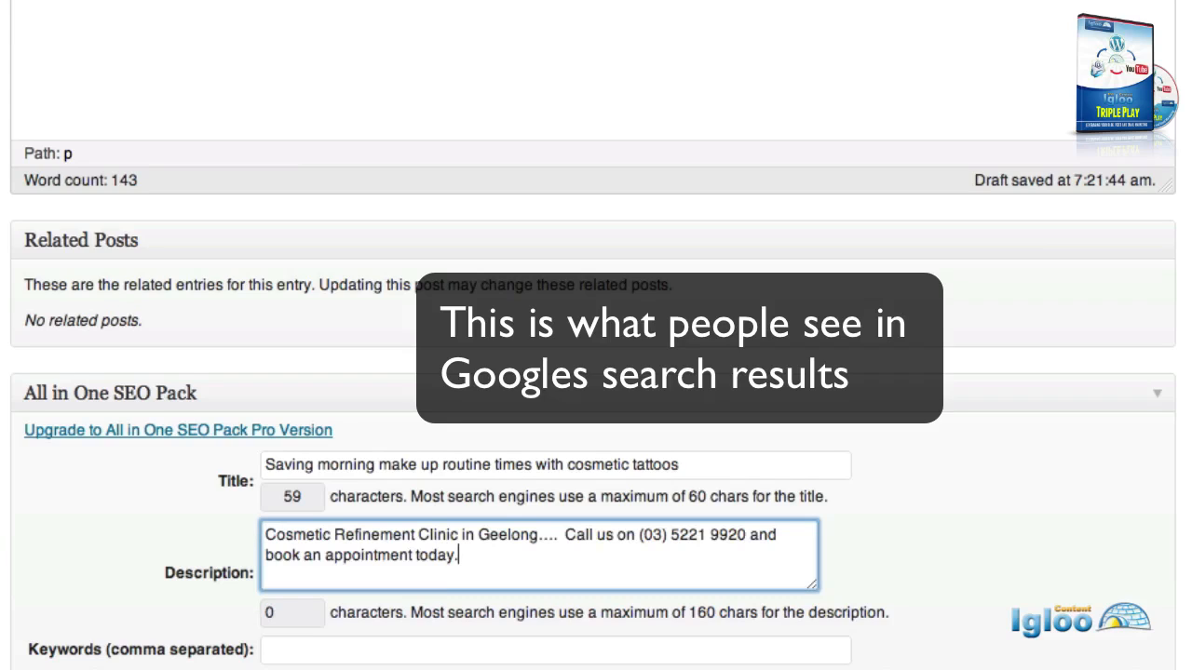
click(538, 535)
text(has speci)
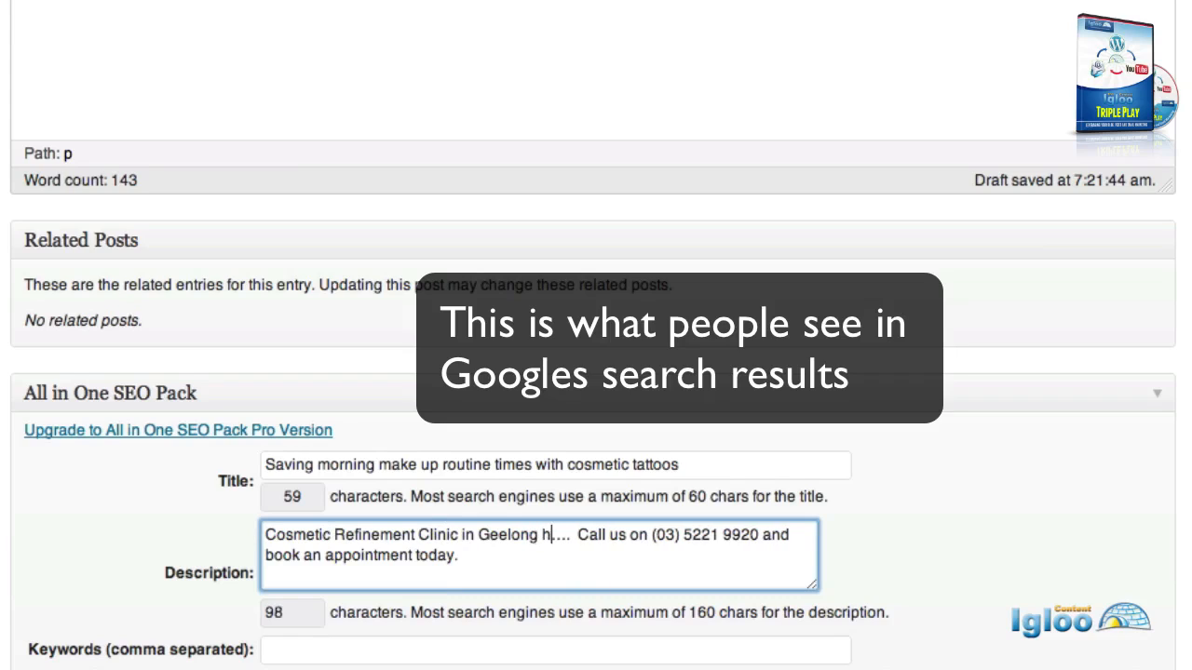
text(alist sta)
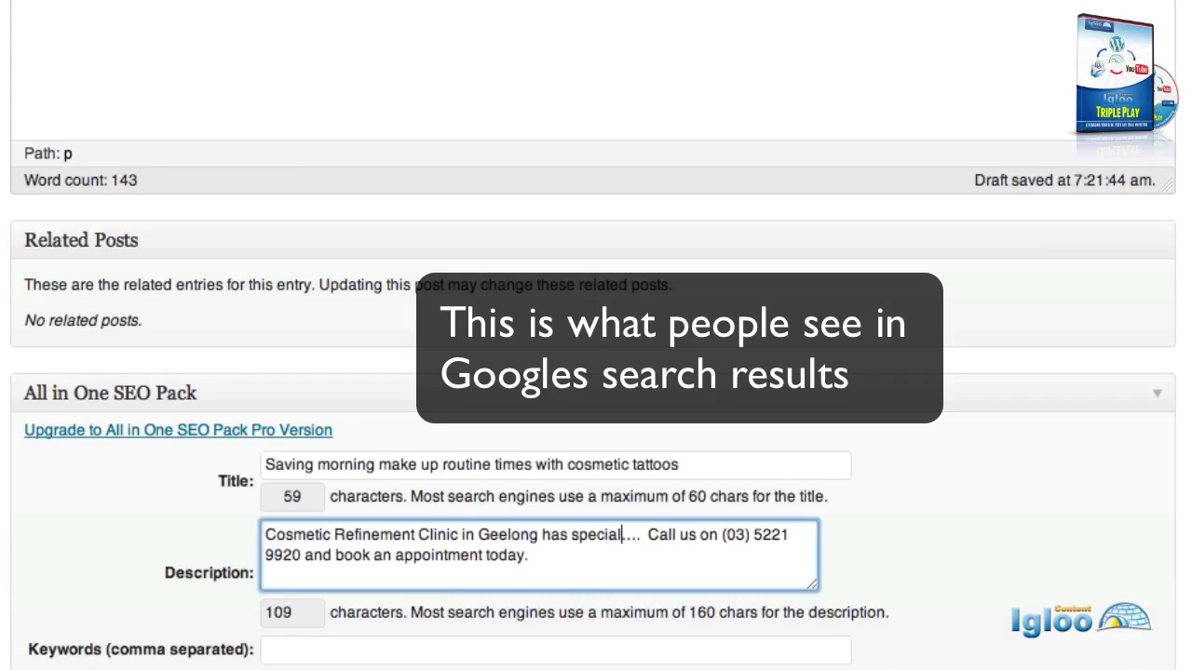
text(ff that )
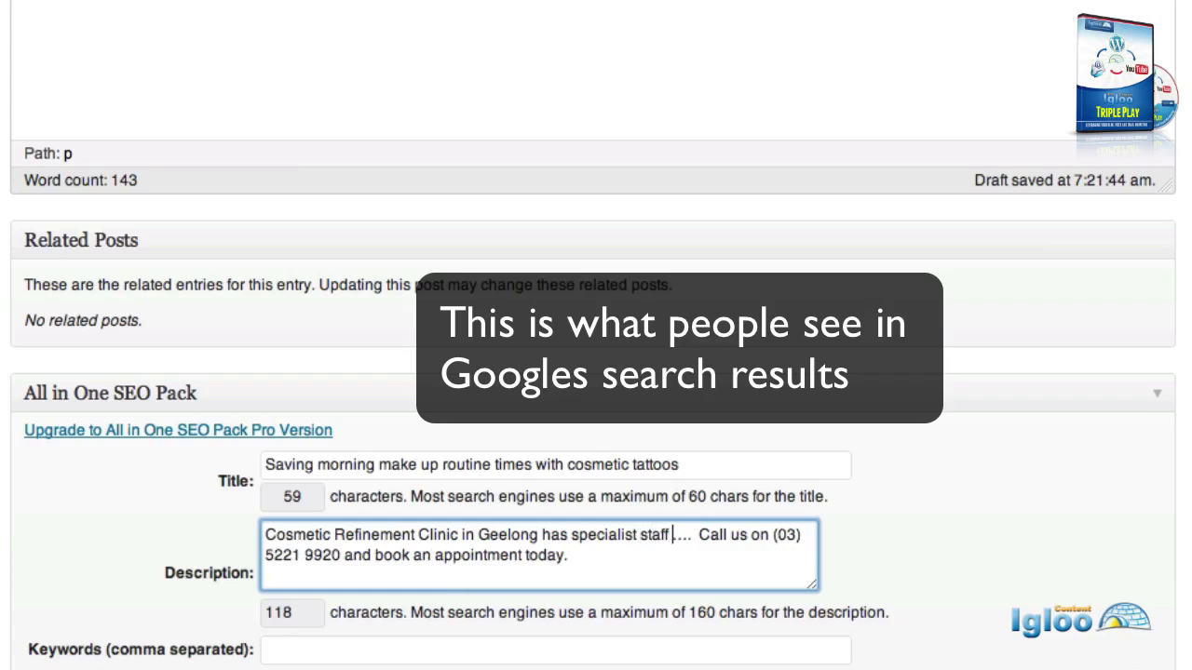
text(are trained )
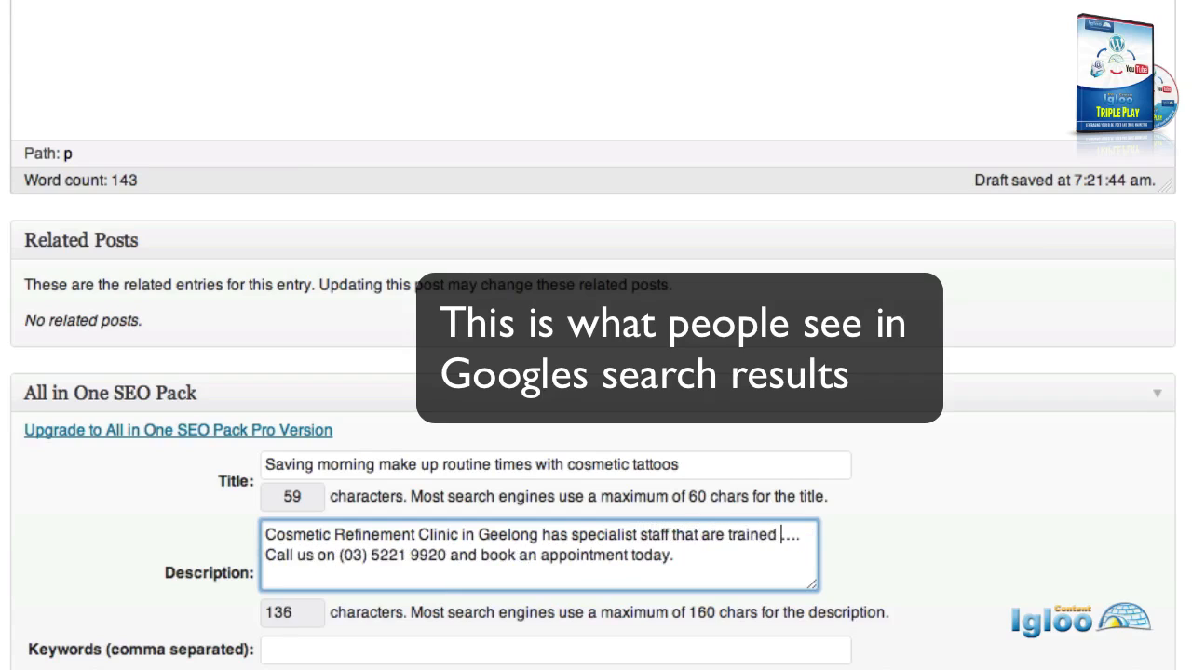
text(in the proce)
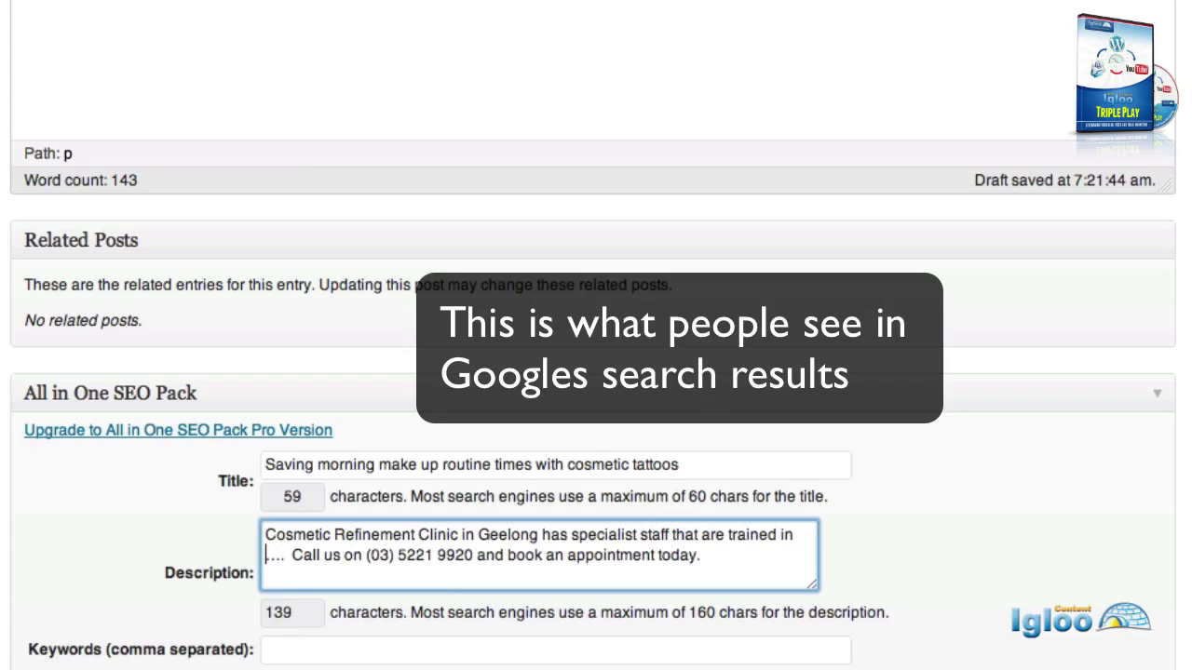
text(dures of )
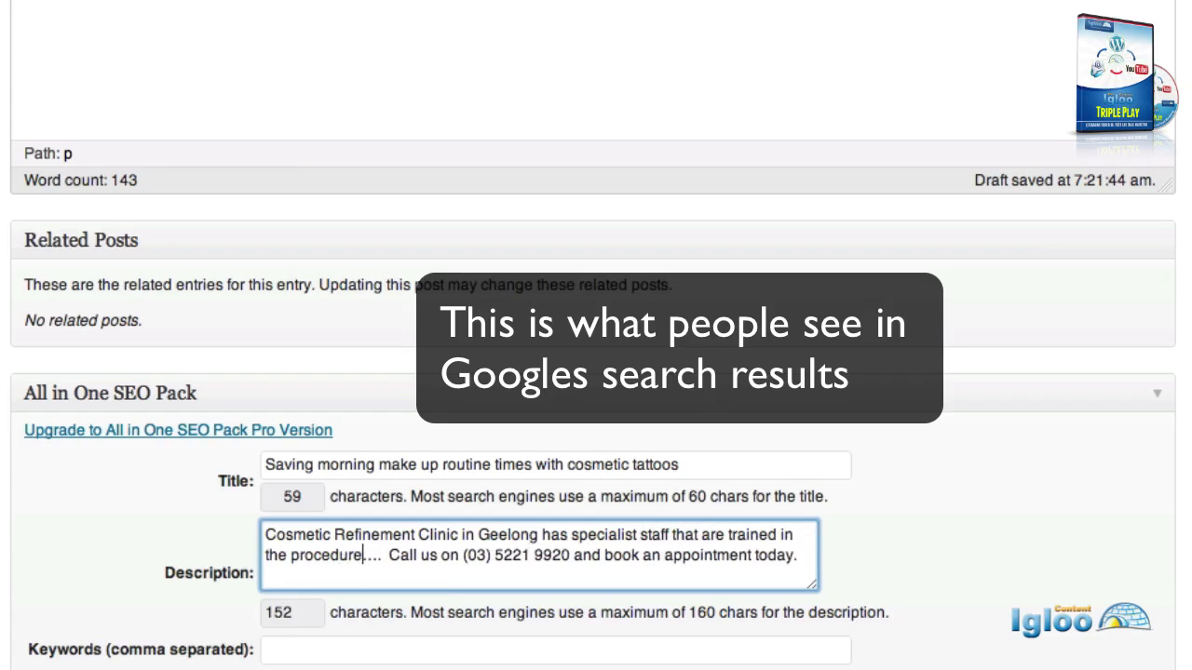
text(cosm)
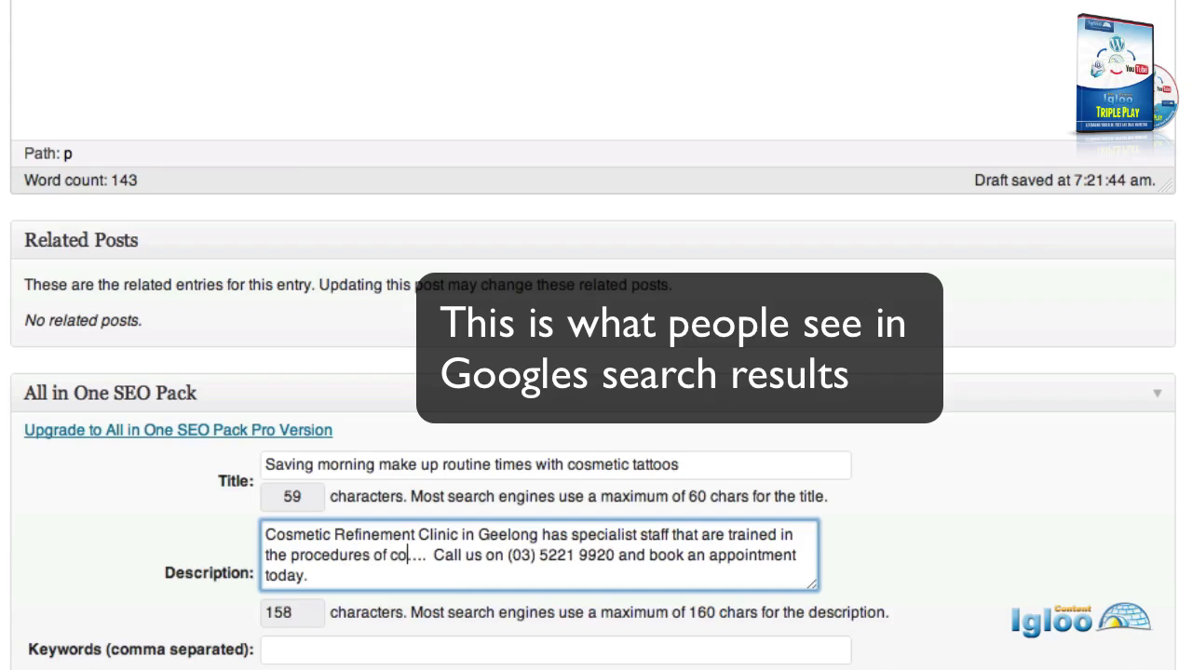
text(etic tatto....  Call us o)
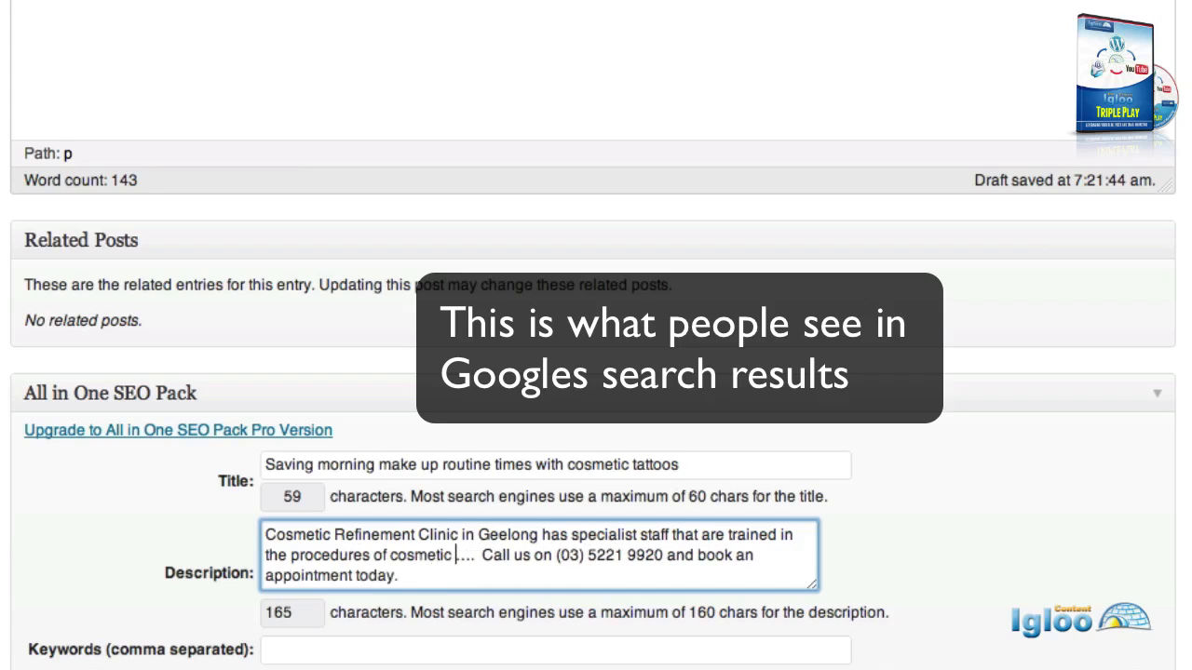
key(BackSpace)
text(e)
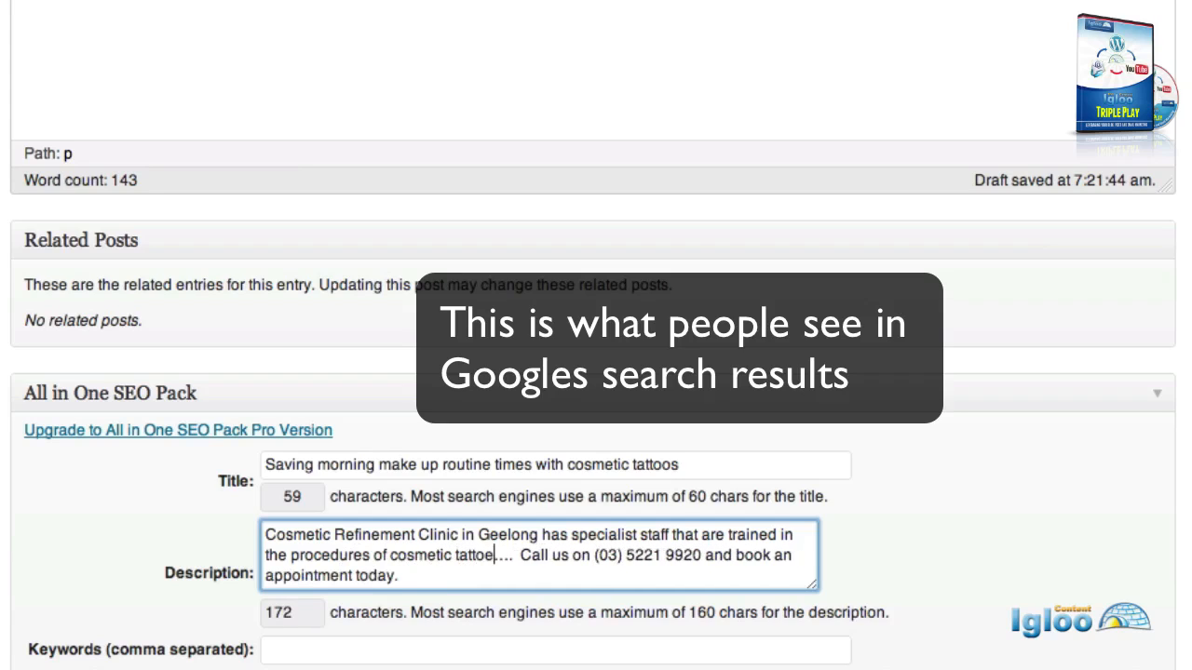
key(BackSpace)
key(BackSpace)
text(o application)
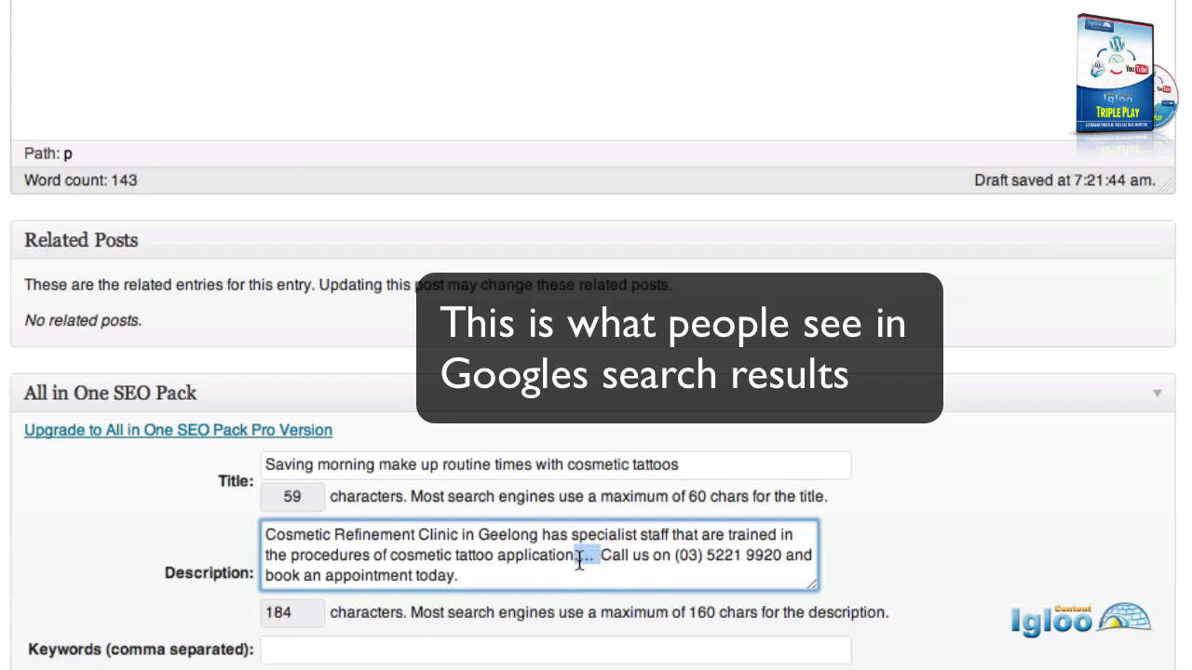
key(BackSpace)
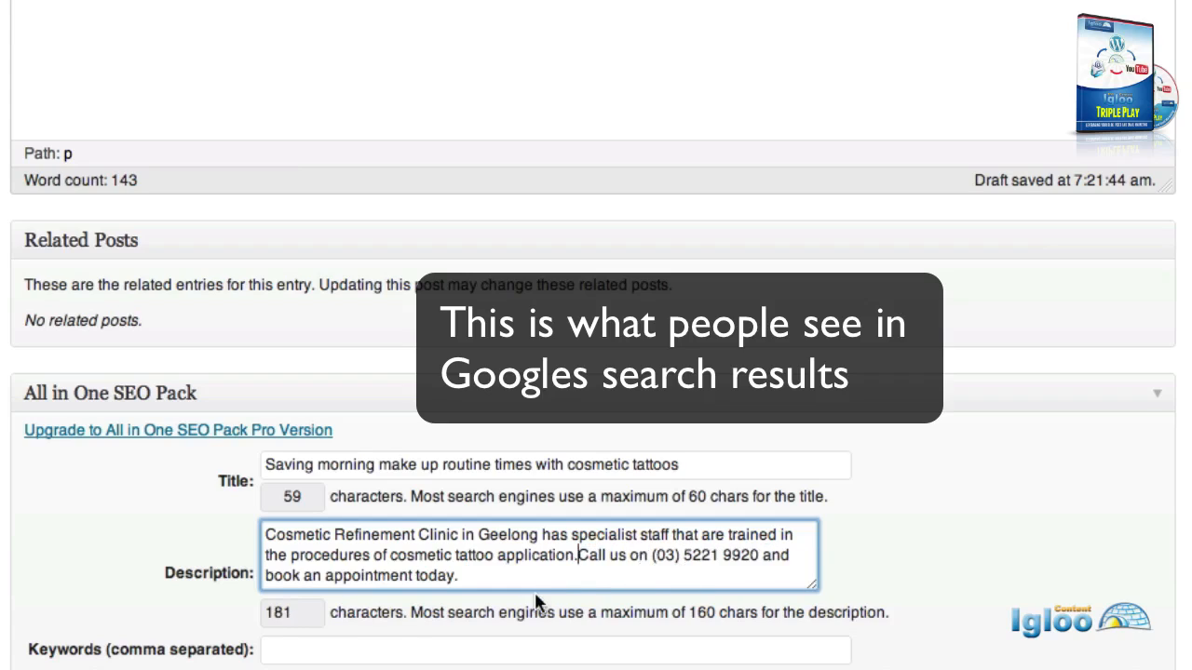
Delete the trailing booking sentence and end the call-us phone number with a period.
click(759, 555)
shift+click(760, 575)
key(BackSpace)
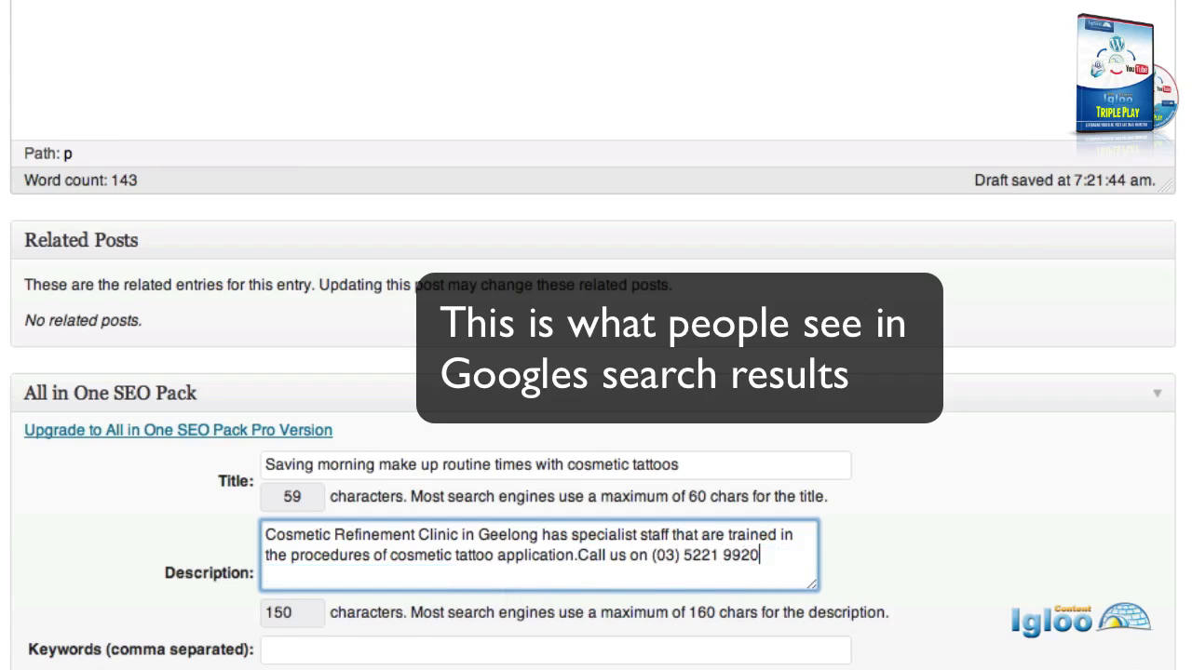
click(579, 555)
click(769, 556)
text(.)
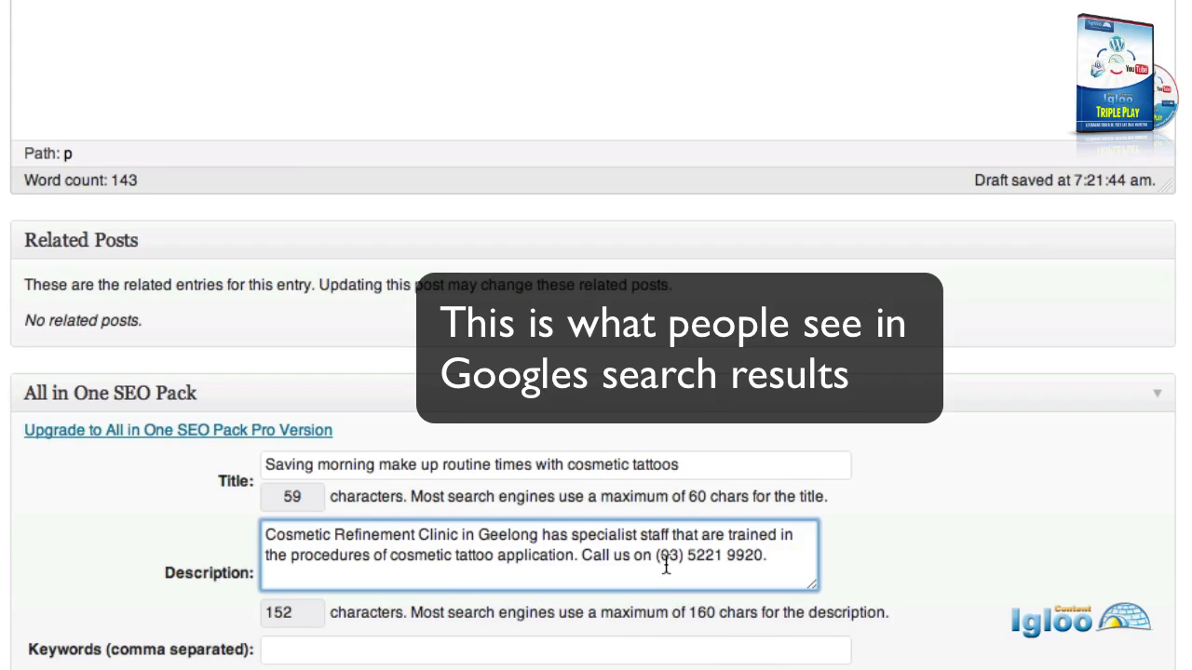
Save the post as a draft and open its new /tattoo/ permalink slug for editing.
scroll(1035, 447, down, 4)
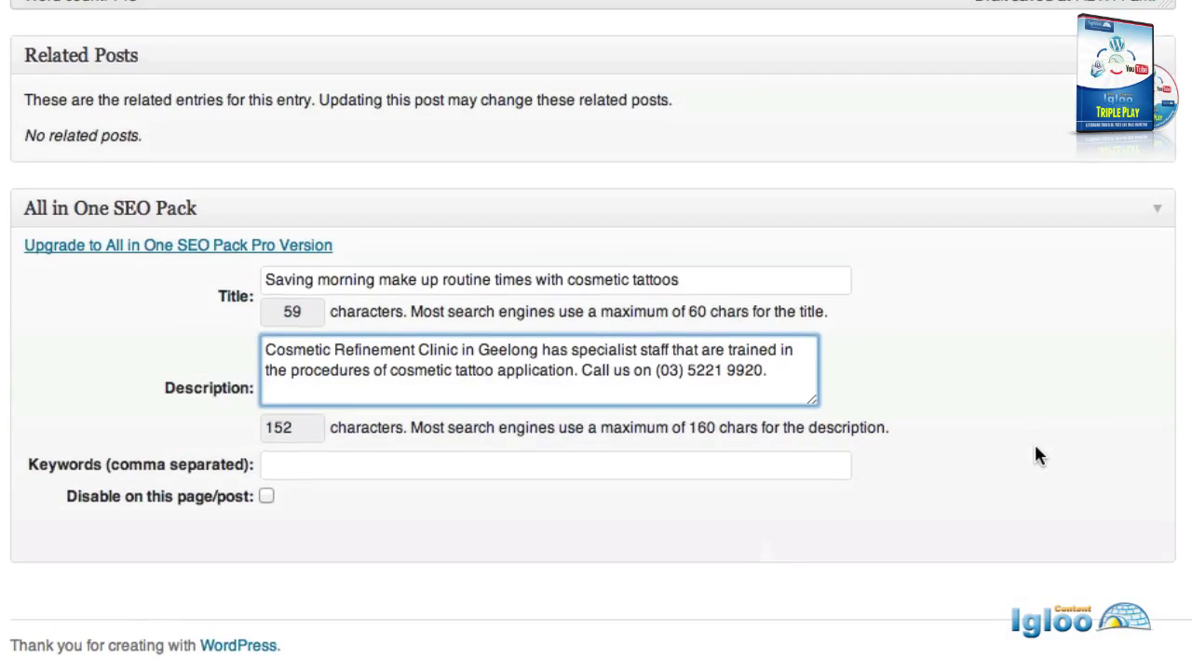
scroll(1039, 454, up, 2)
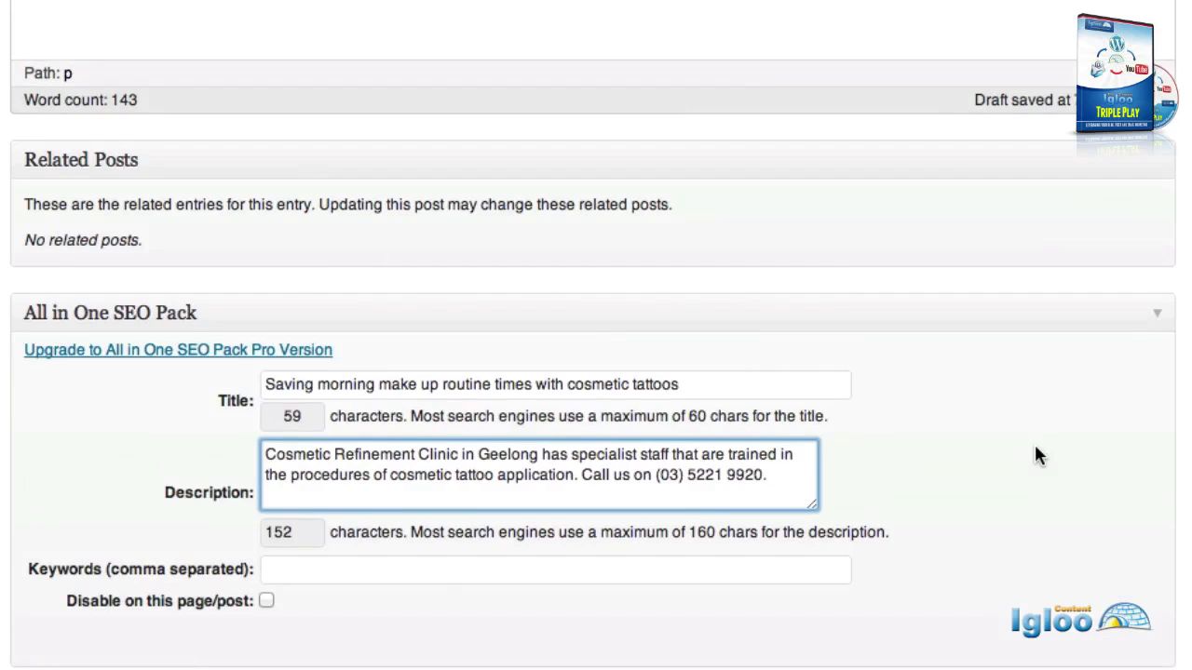
scroll(1036, 449, up, 1)
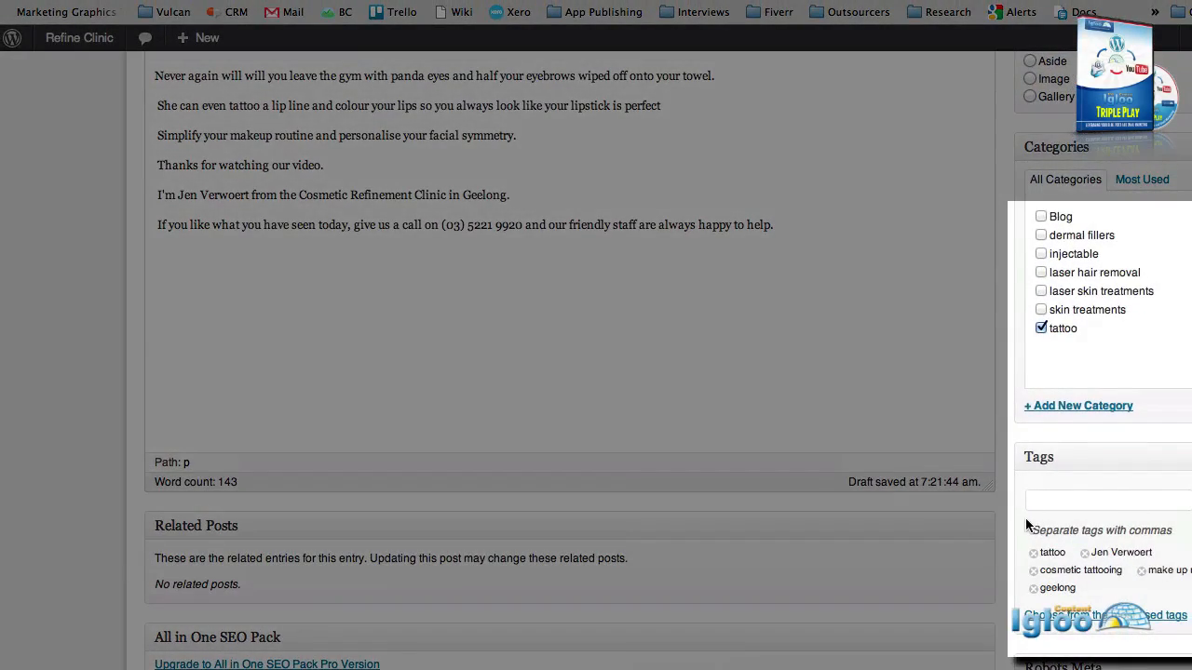
scroll(1025, 518, up, 3)
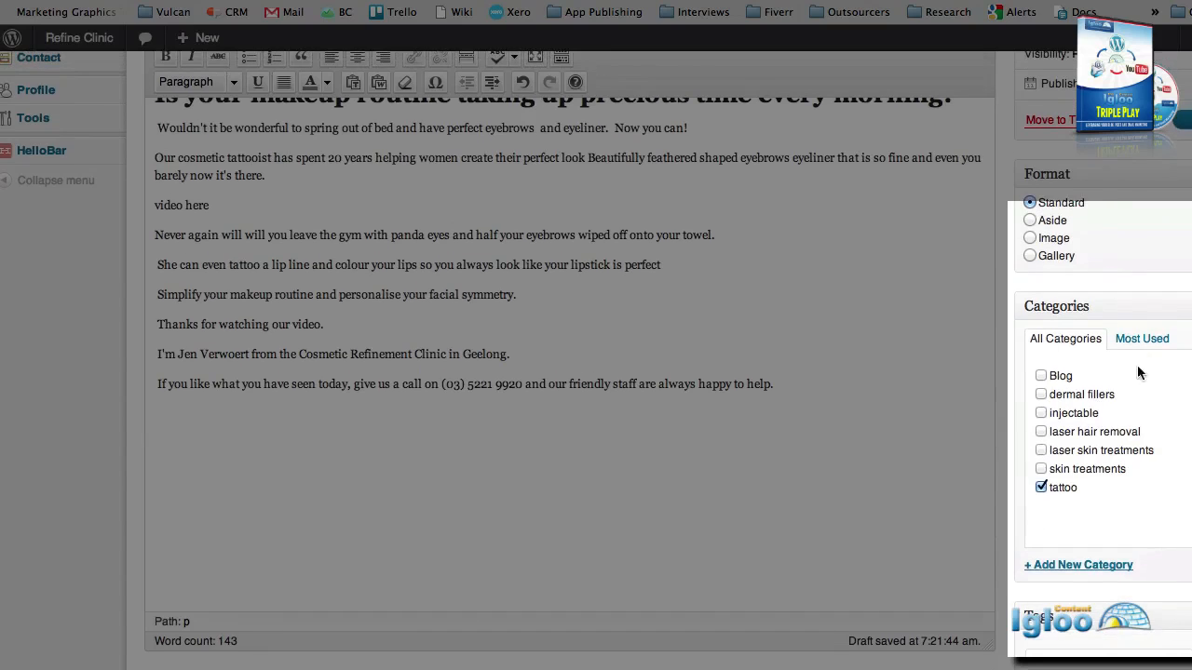
scroll(686, 312, up, 2)
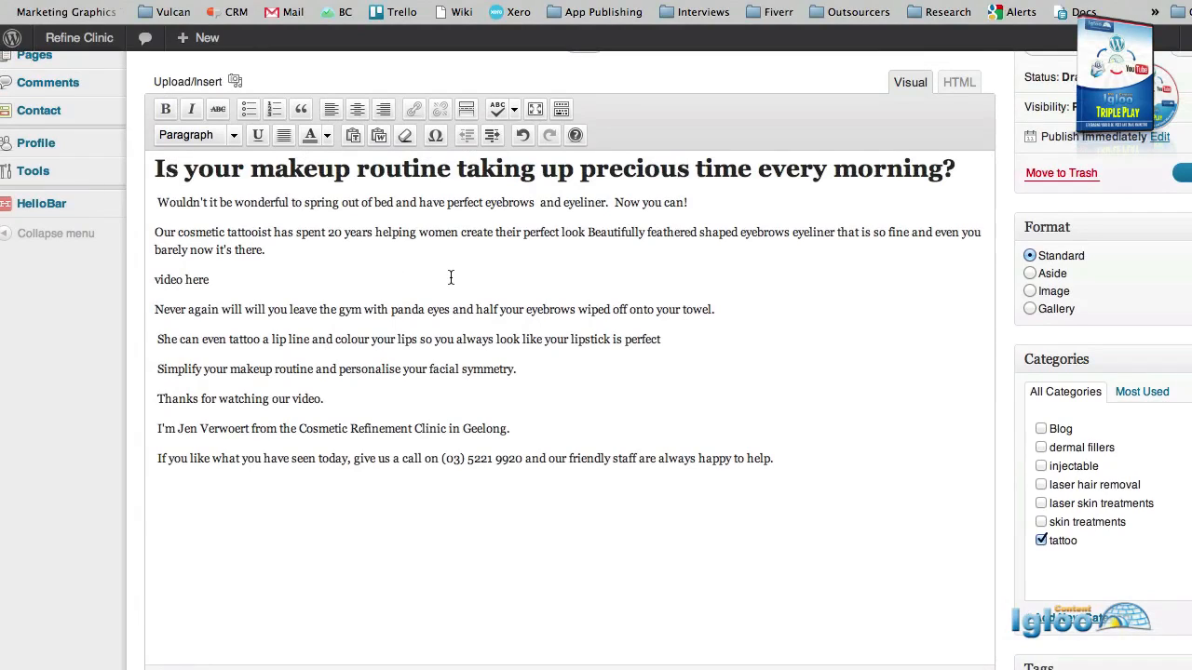
scroll(449, 278, up, 4)
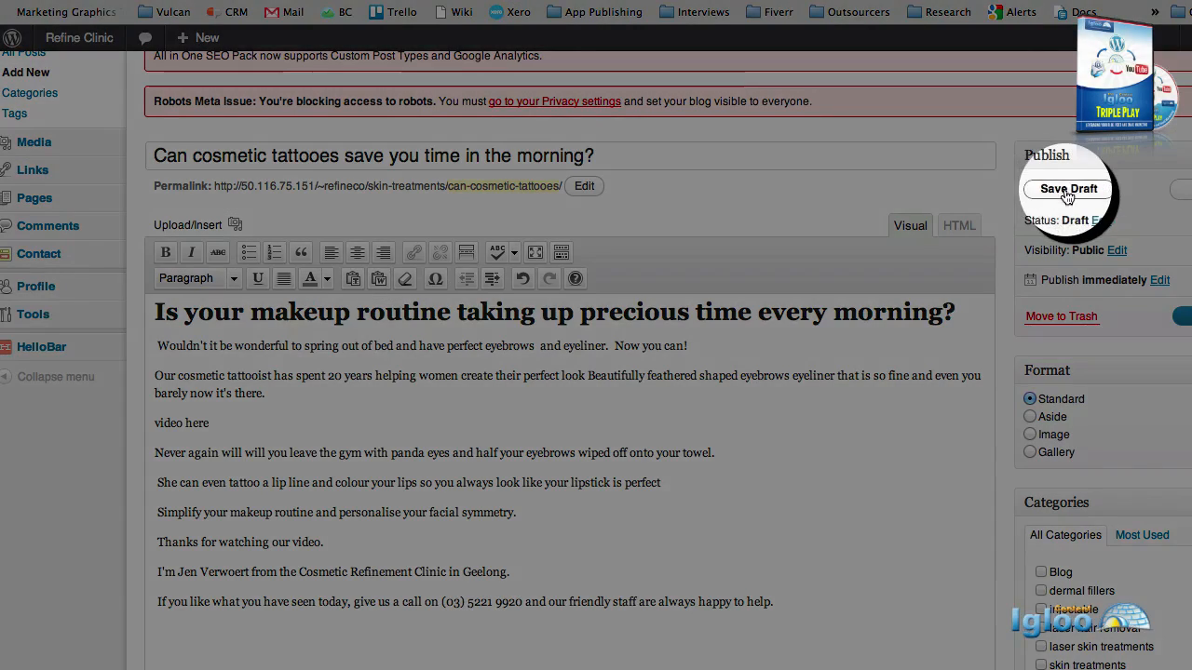
click(1067, 191)
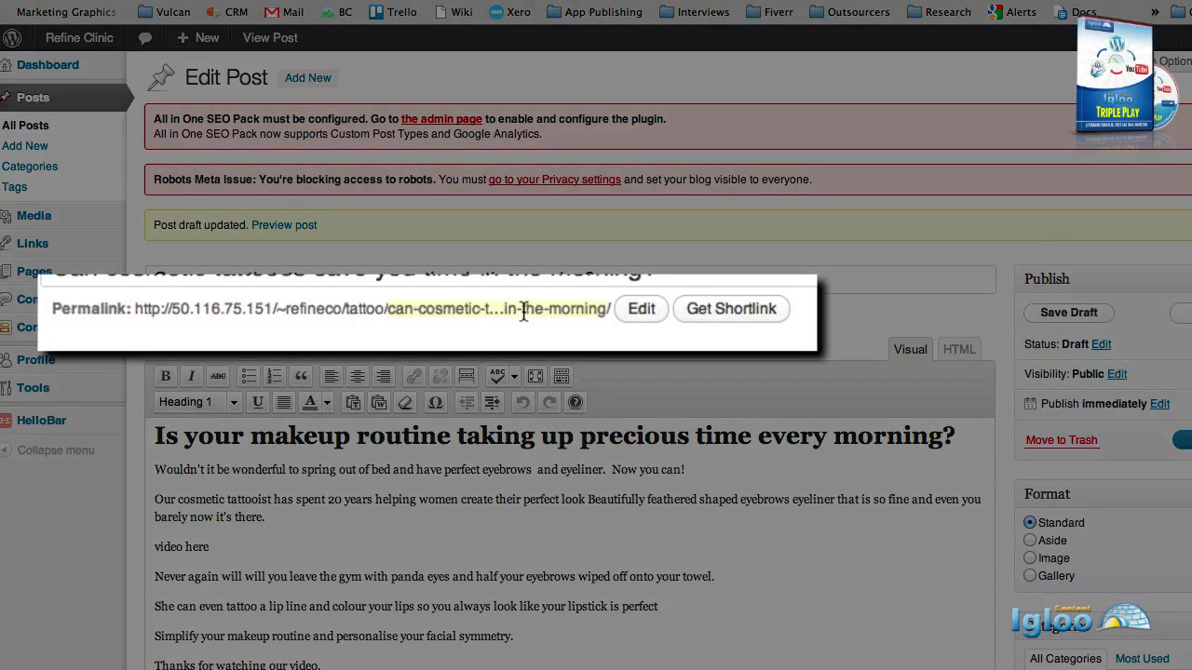
click(496, 315)
key(super+c)
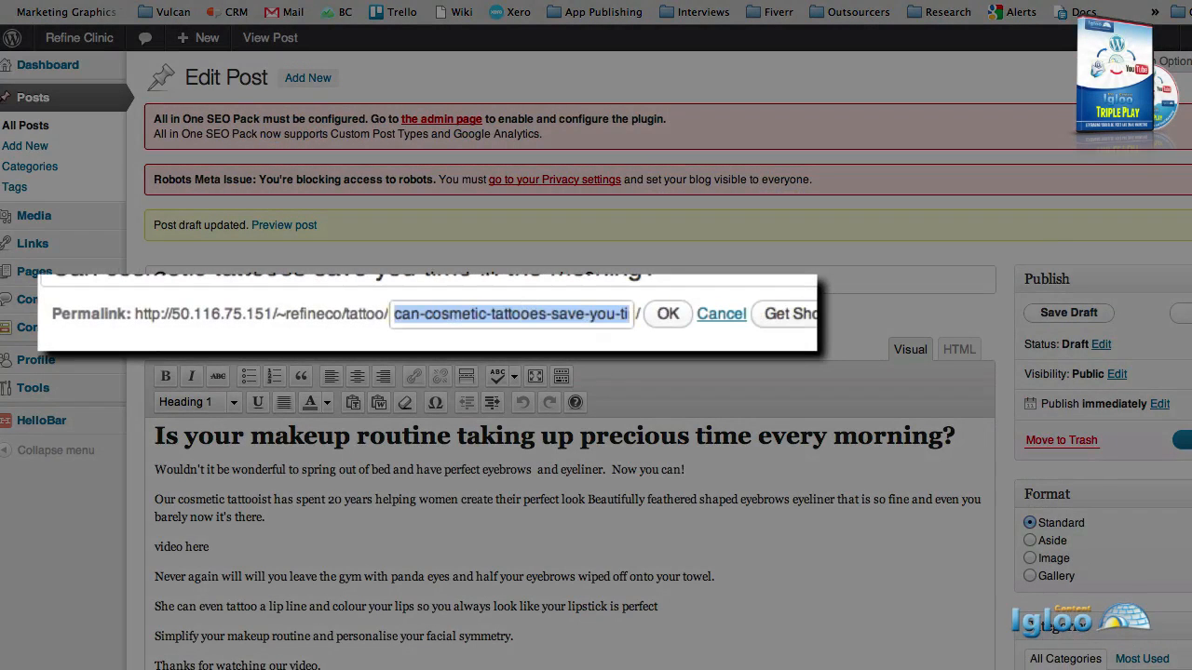
Paste the copied post slug into a new blank TextEdit document.
key(super+Tab)
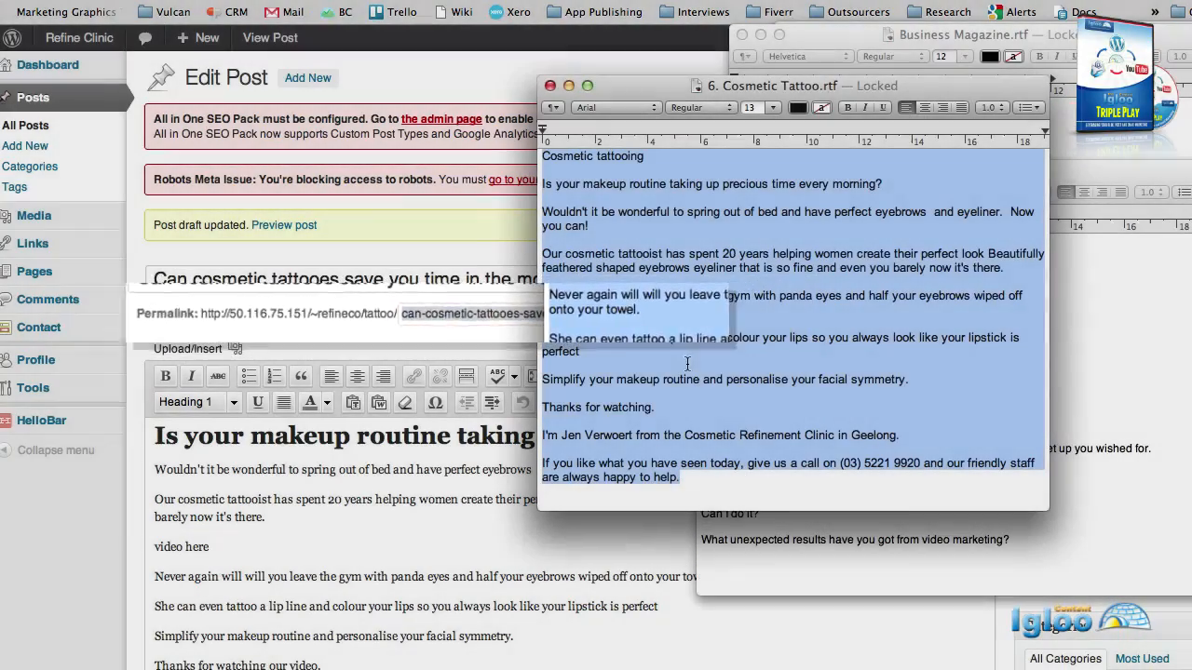
click(95, 0)
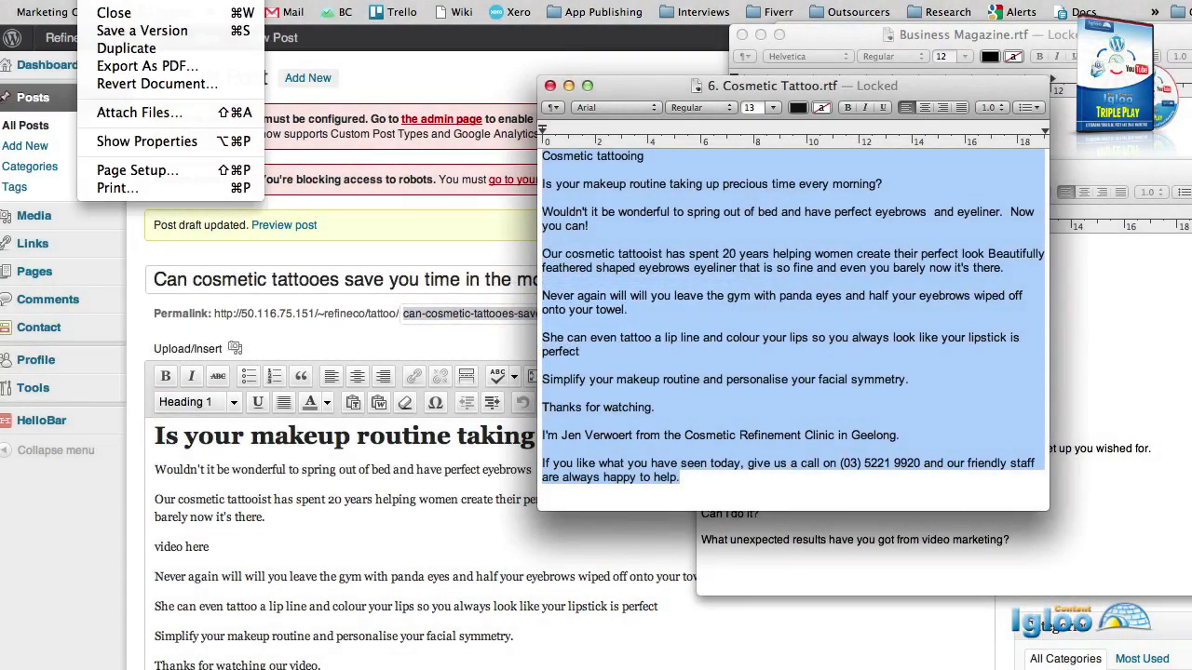
key(super+n)
key(super+v)
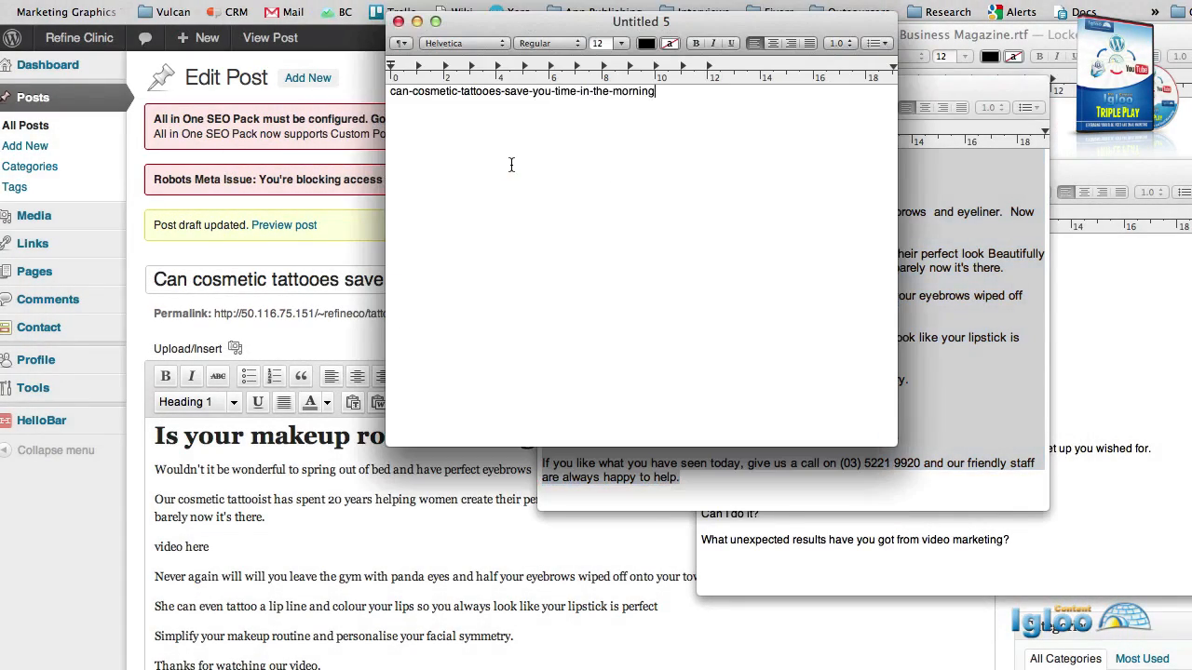
Back in WordPress, select the permalink's base address up to tattoo/.
key(super+Tab)
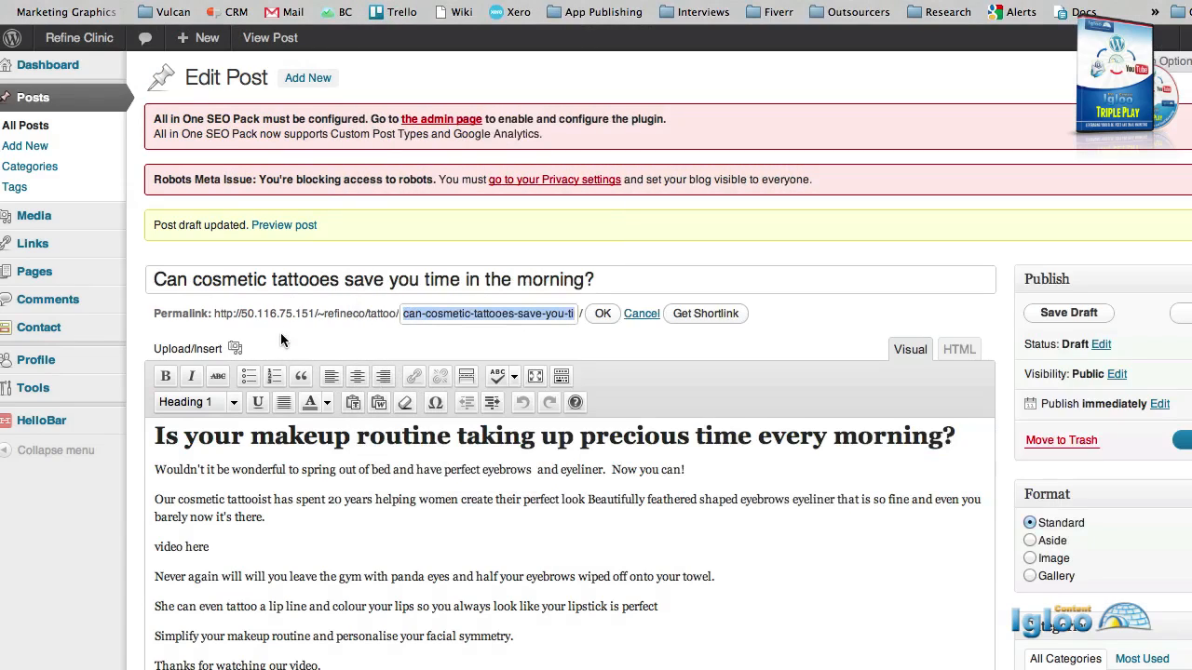
click(269, 315)
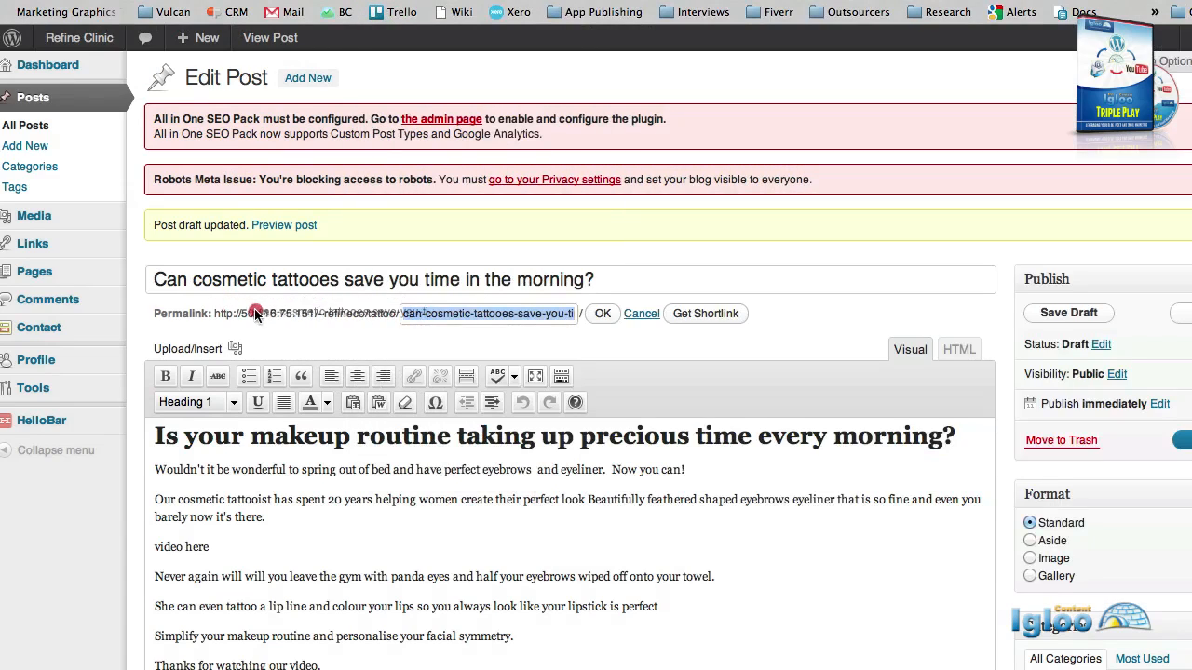
click(217, 314)
drag(217, 313, 398, 314)
key(super+c)
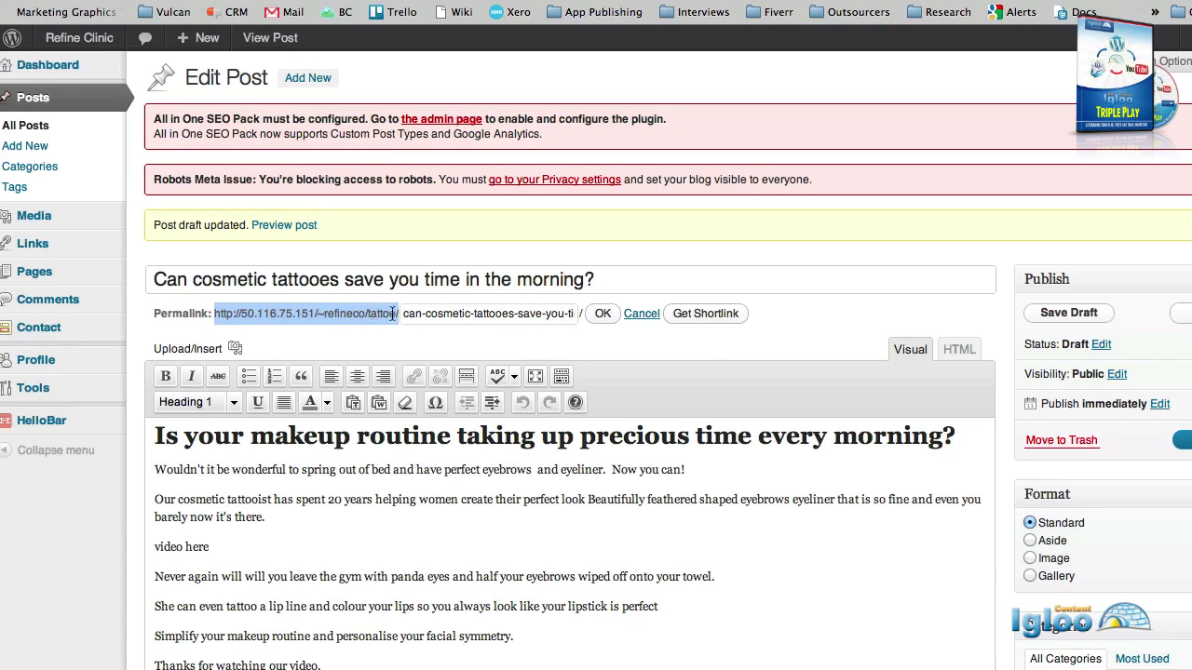
Paste the base address before the slug in TextEdit to form the full post URL.
key(super+Tab)
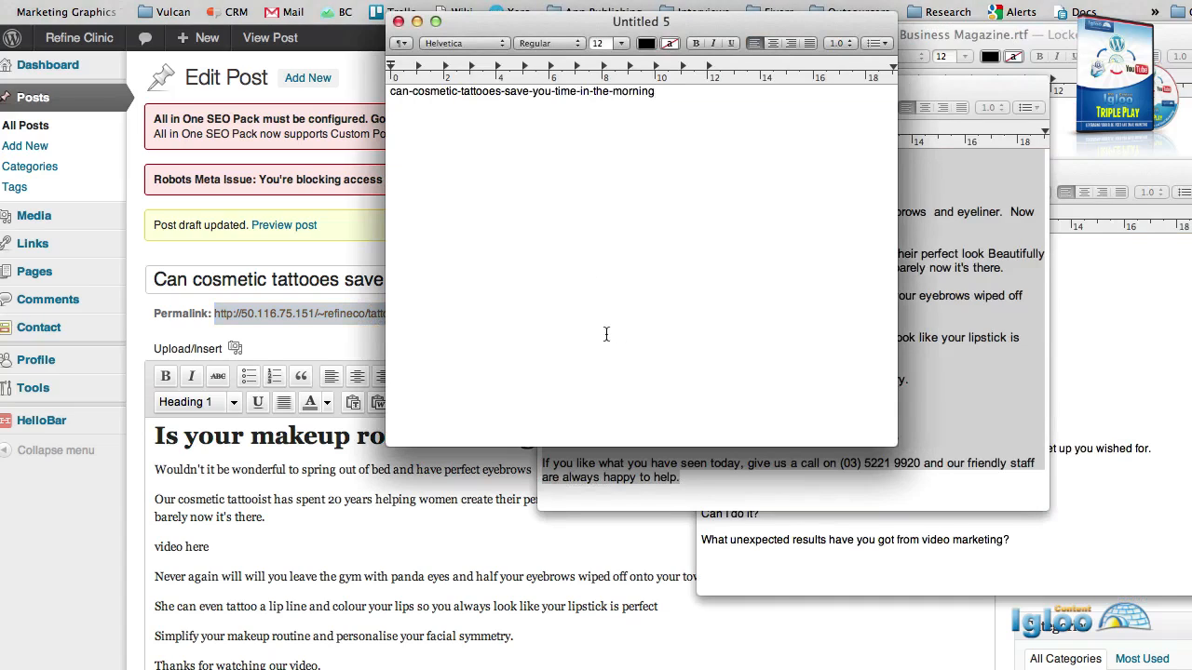
click(389, 91)
key(super+v)
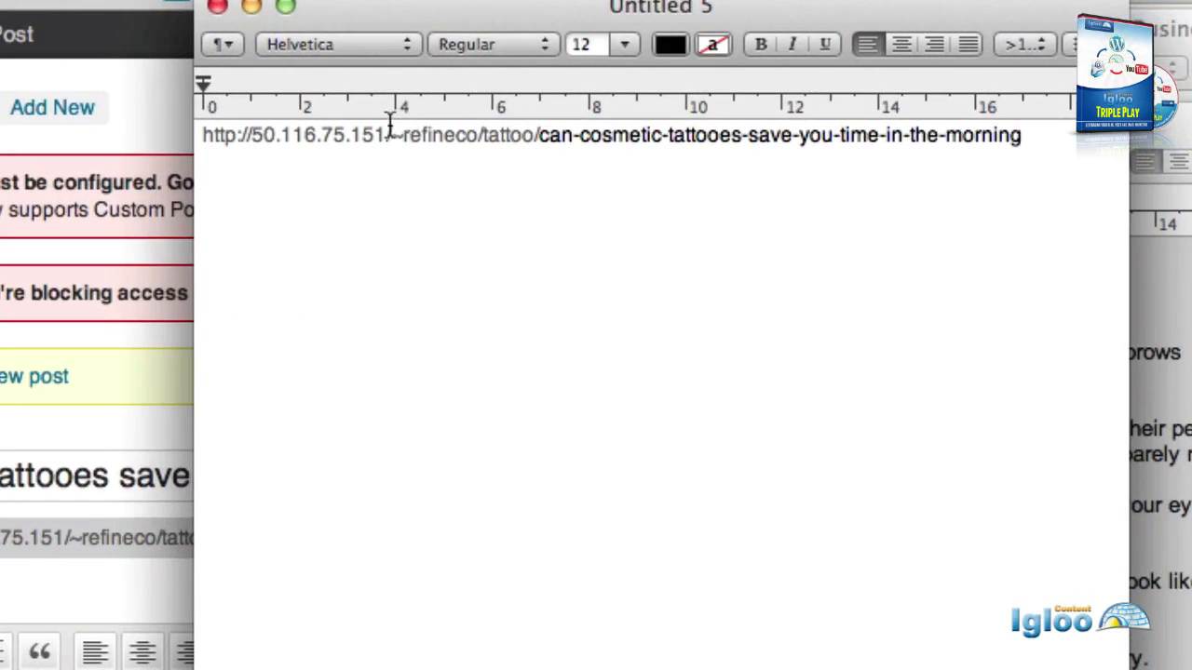
drag(383, 135, 202, 131)
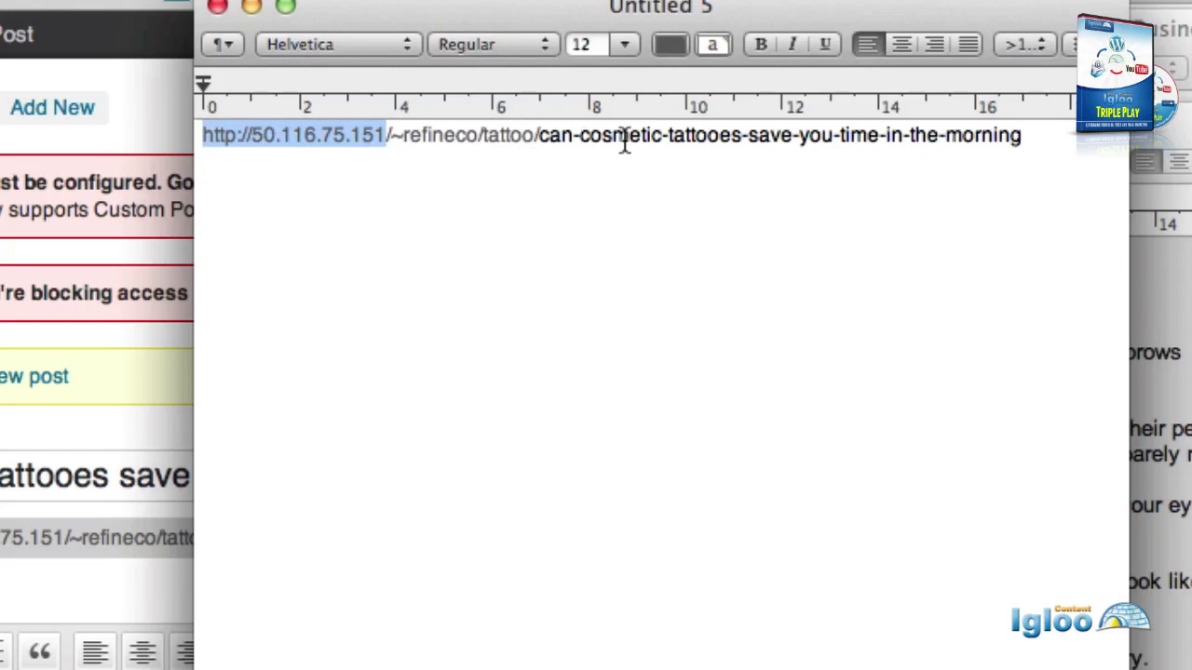
click(1004, 177)
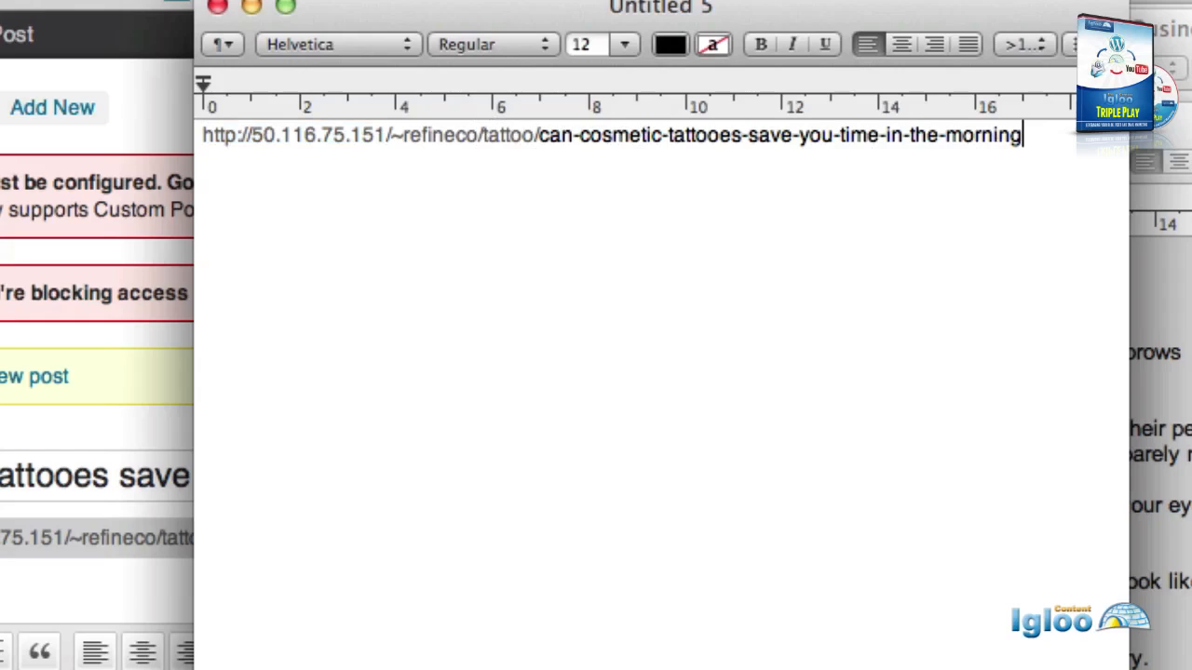
key(super+Tab)
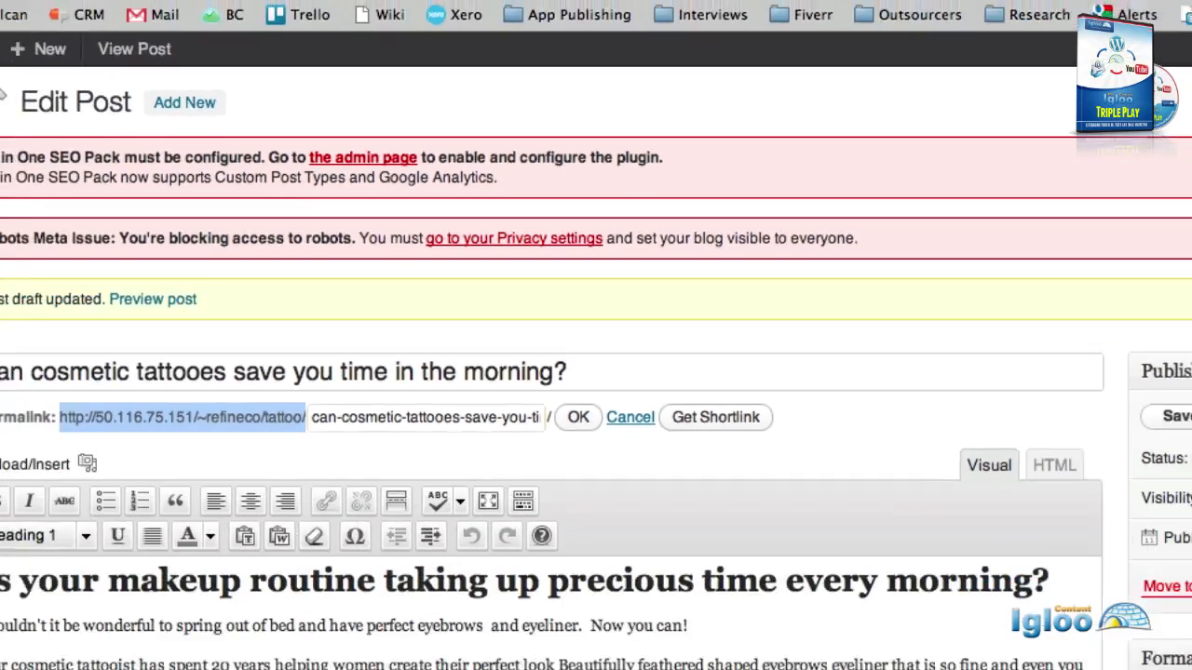